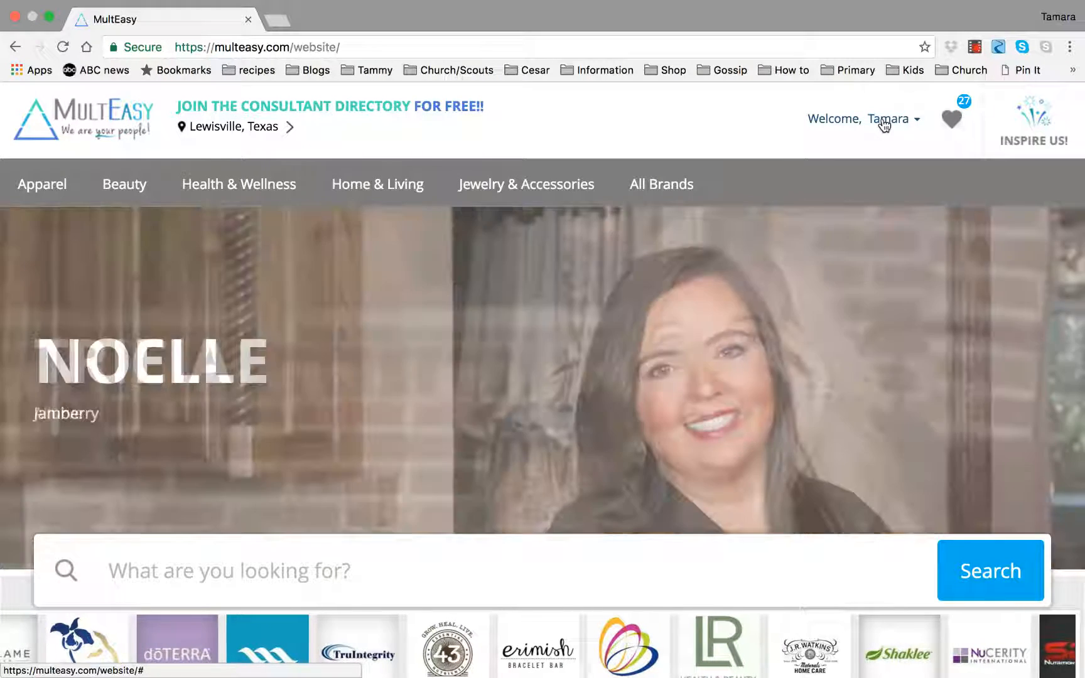
# Open the Consultant's Panel from the account menu and go to Advertised Products.
pyautogui.click(883, 123)
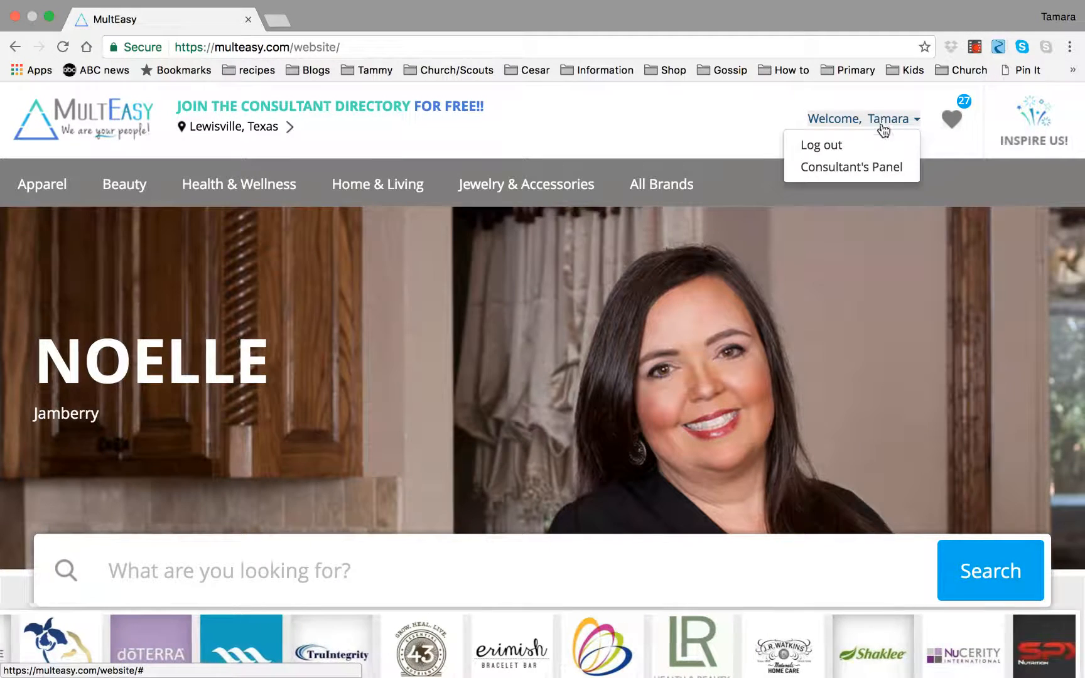
pyautogui.click(867, 169)
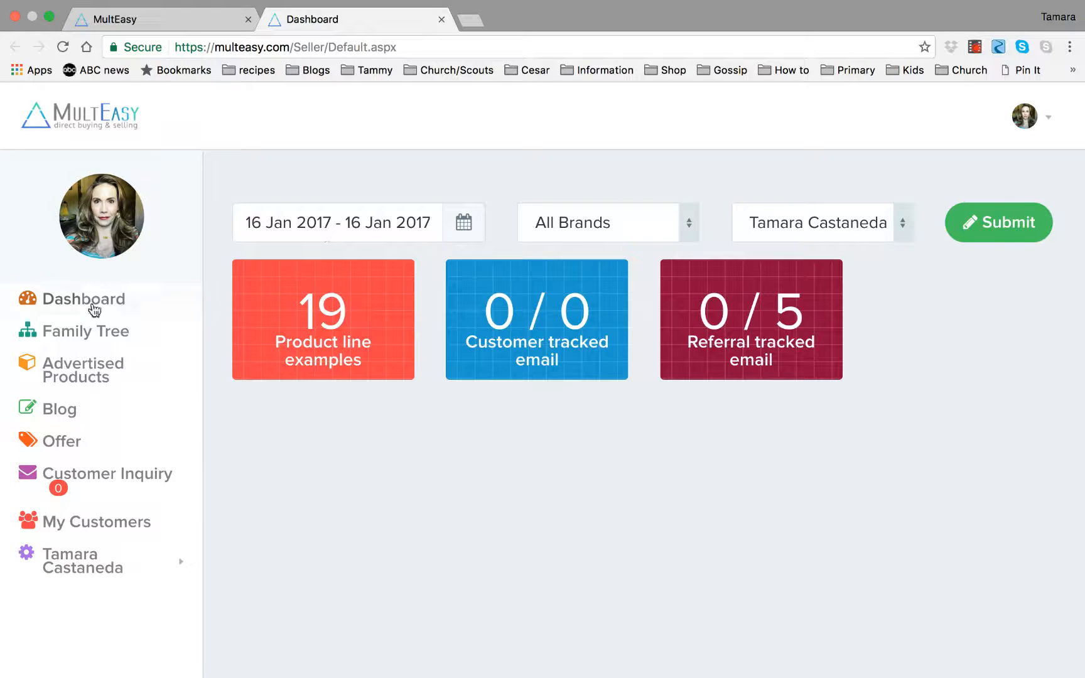
pyautogui.click(152, 380)
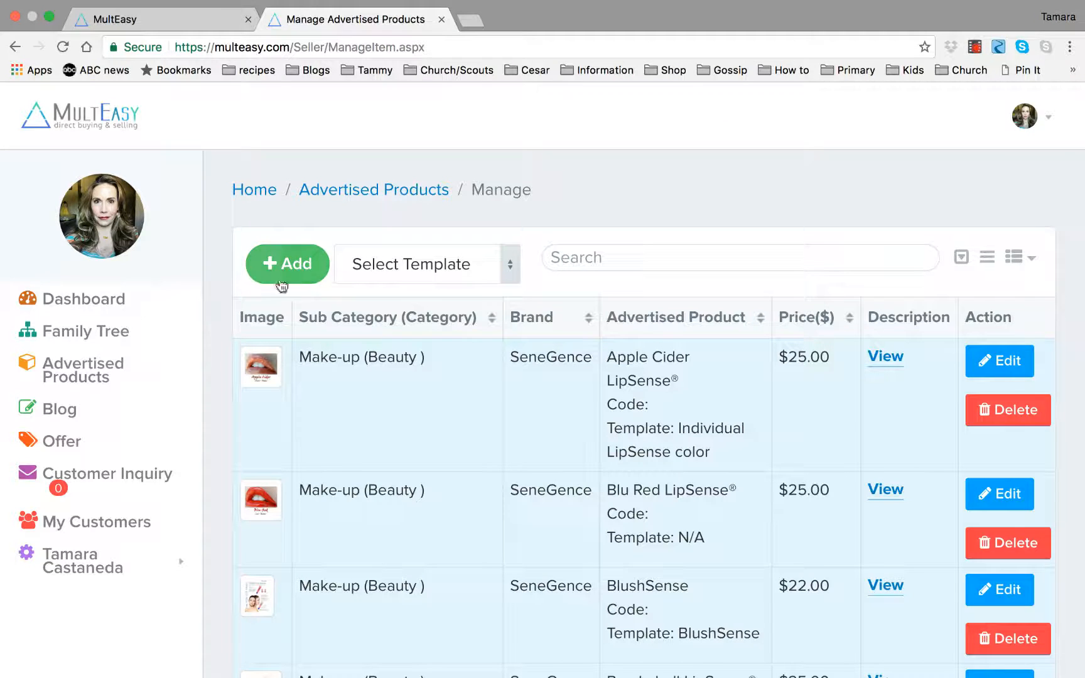
# Start a new inventory item with brand SeneGence, category Beauty and sub category Make-up.
pyautogui.click(297, 272)
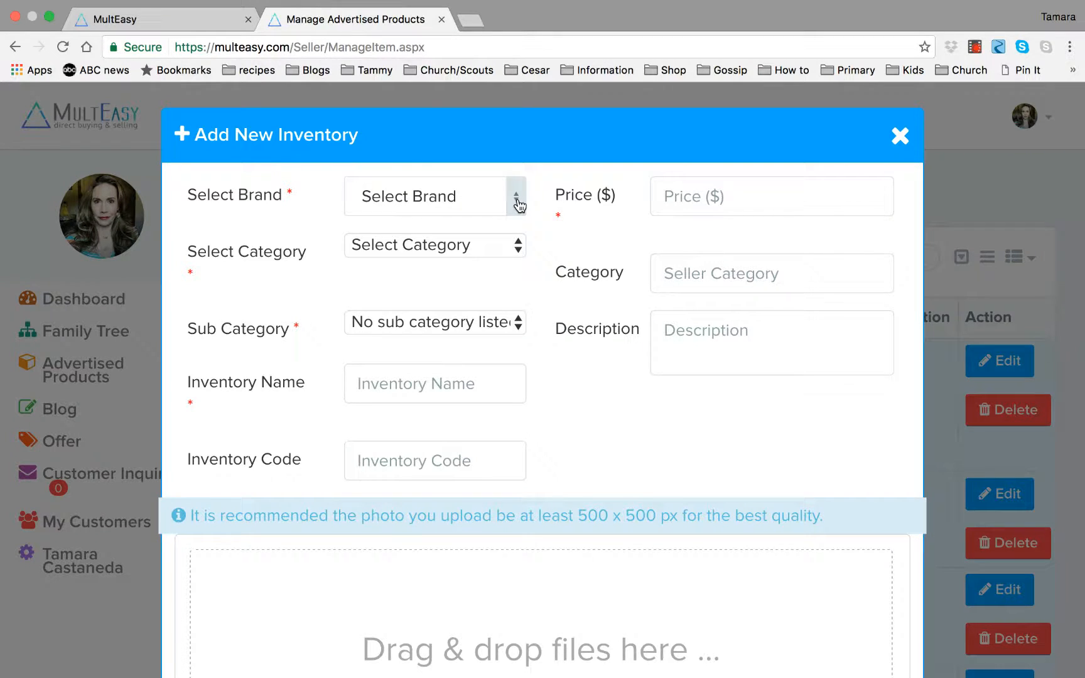
pyautogui.click(518, 206)
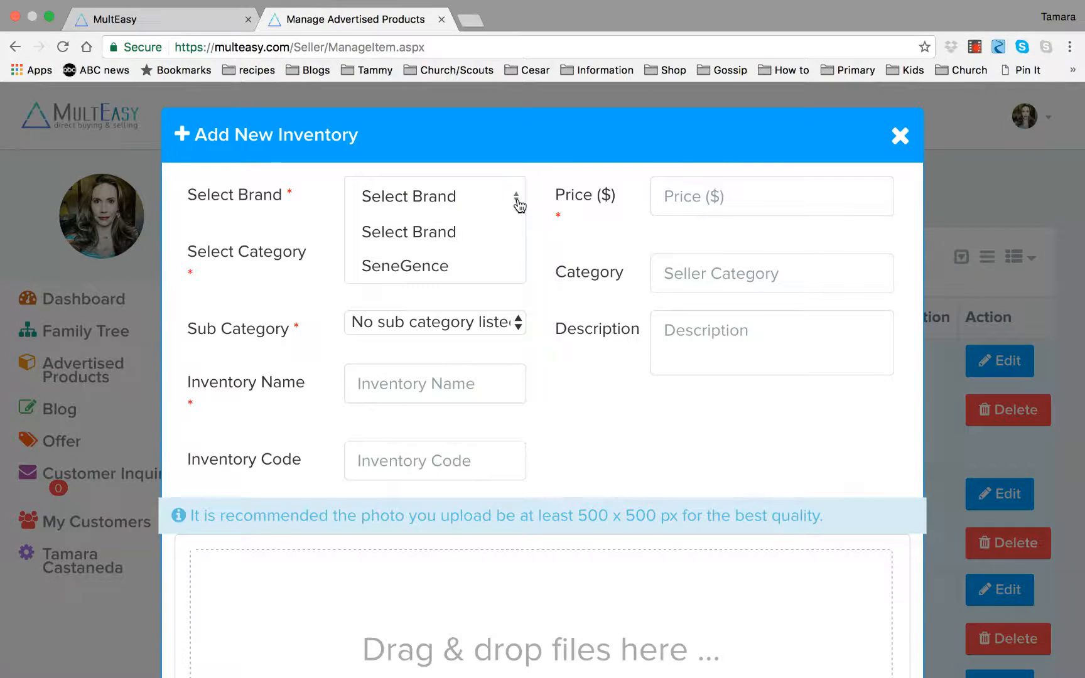
pyautogui.click(418, 274)
pyautogui.click(518, 252)
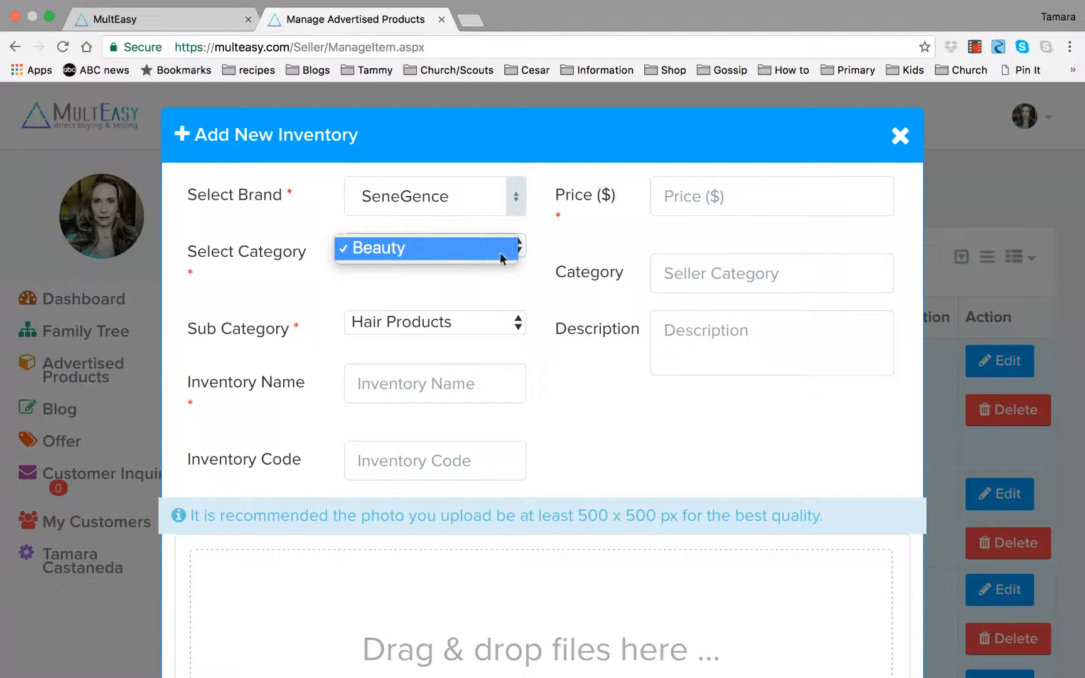
pyautogui.click(497, 293)
pyautogui.click(518, 328)
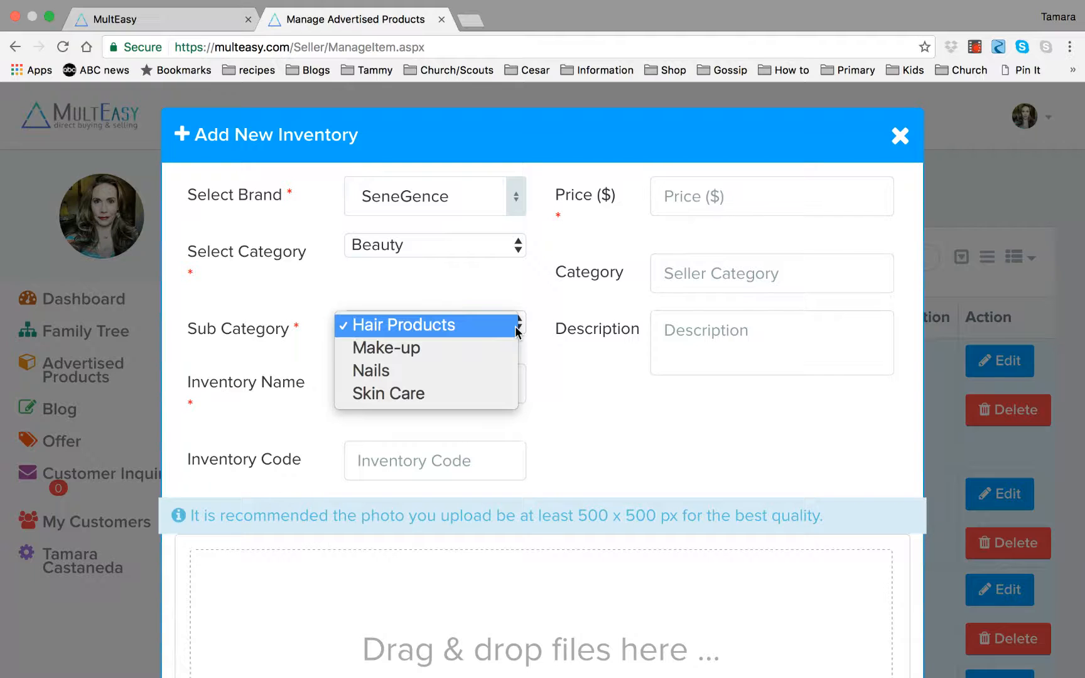
pyautogui.click(444, 356)
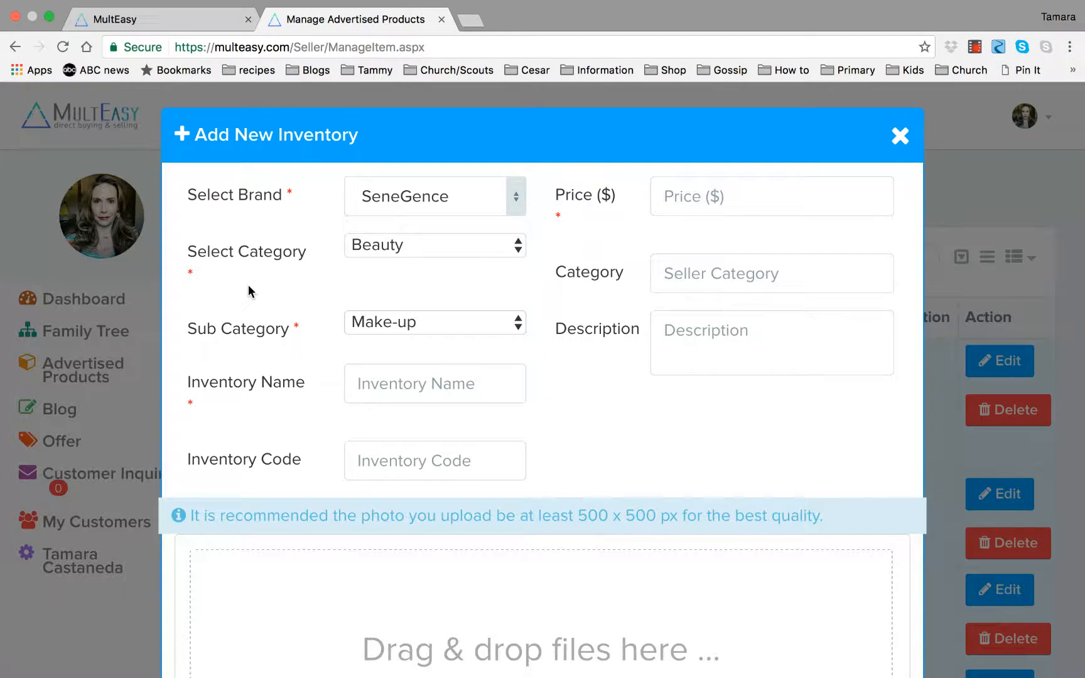
# Scroll through the Add New Inventory form to examine its fields, then close it without saving.
pyautogui.scroll(-2, 249, 285)
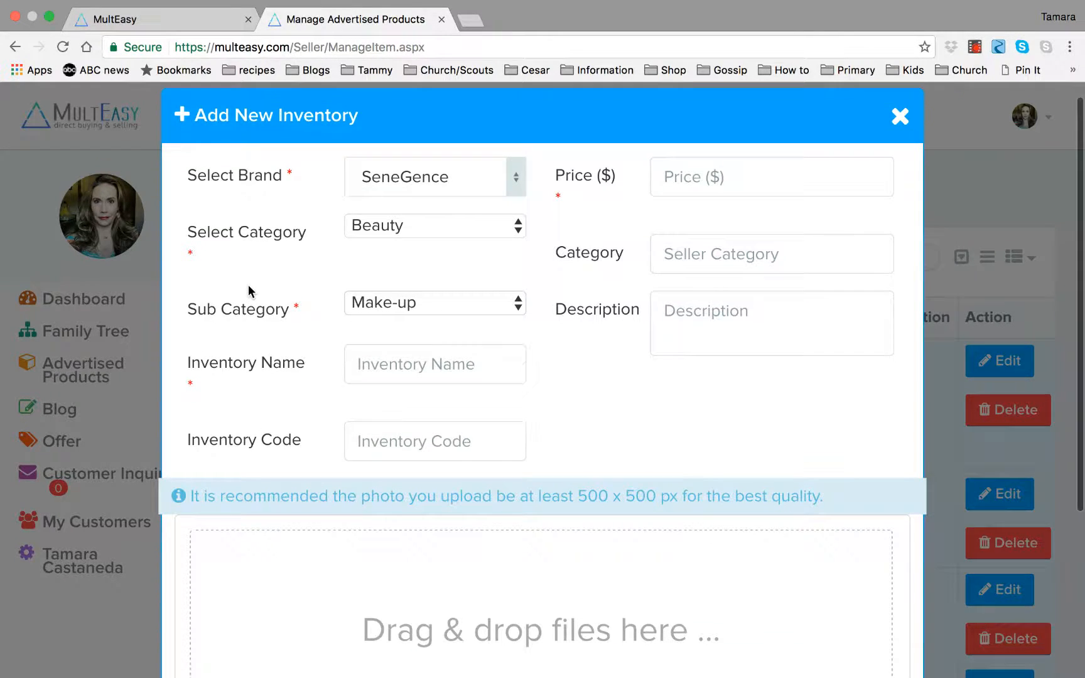
pyautogui.scroll(-5, 248, 285)
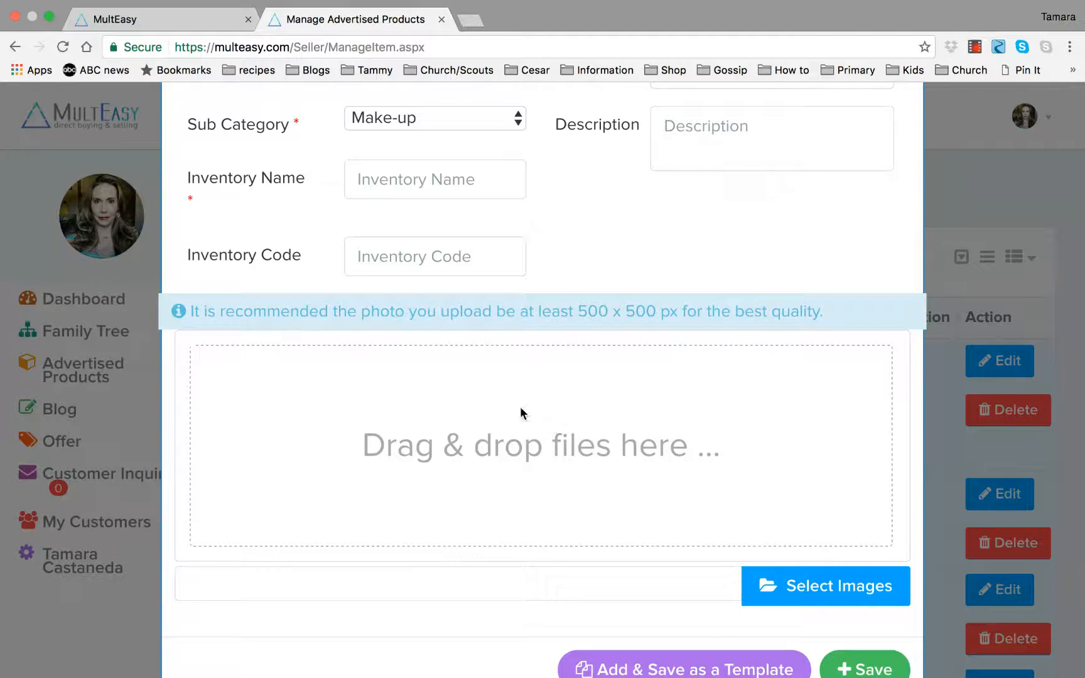
pyautogui.scroll(3, 511, 404)
pyautogui.scroll(2, 511, 407)
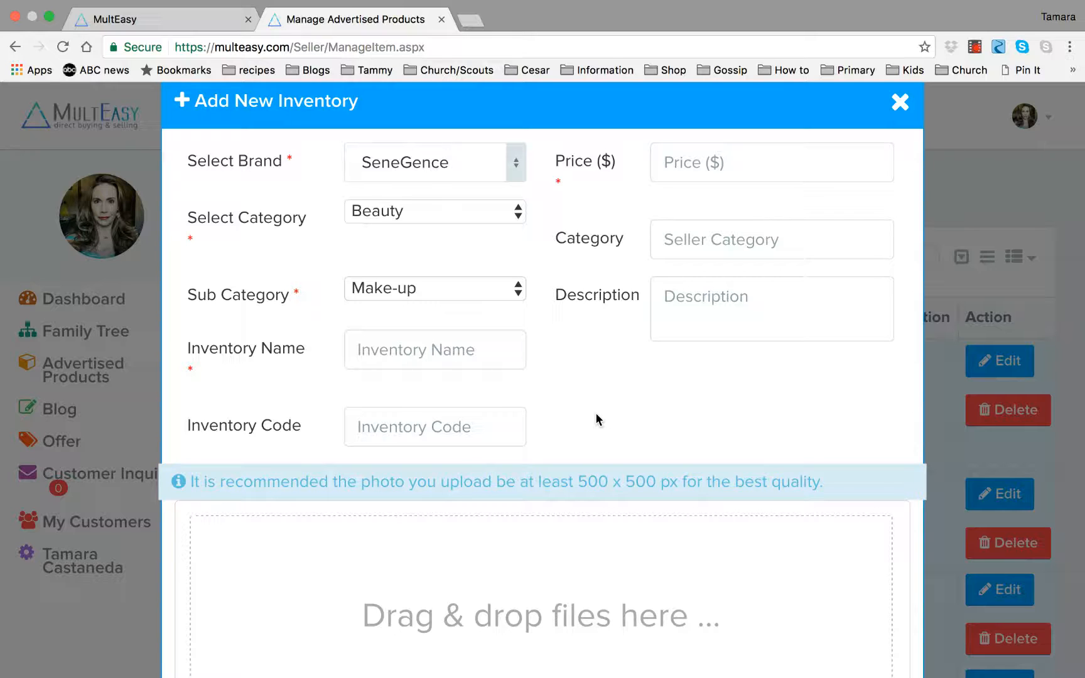
pyautogui.scroll(-2, 597, 420)
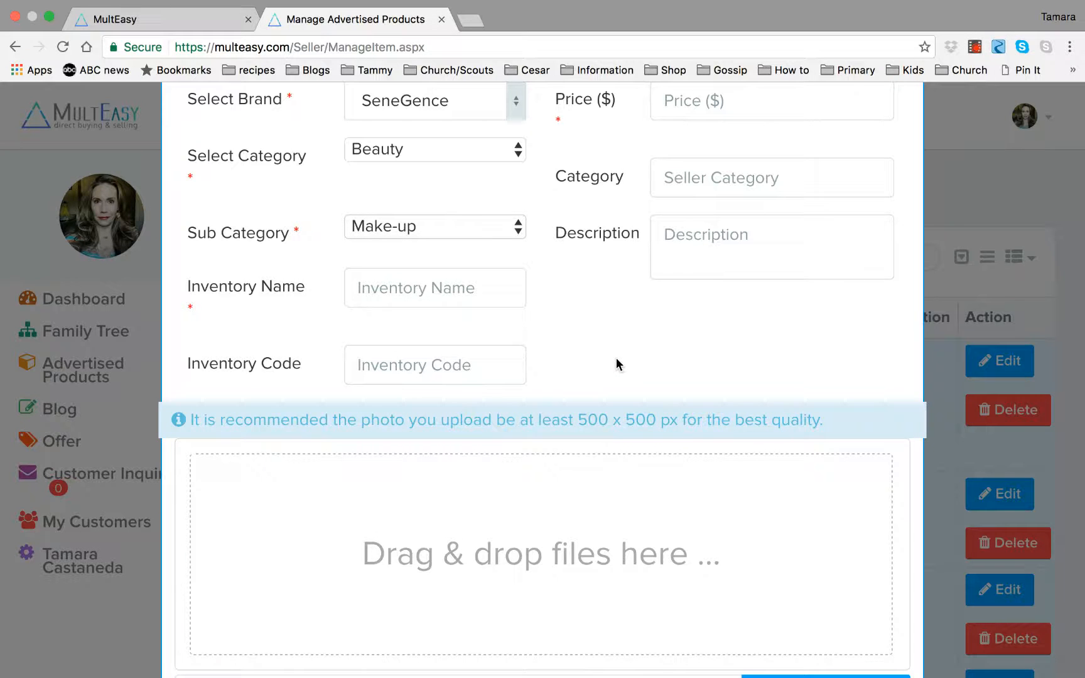
pyautogui.scroll(-2, 616, 364)
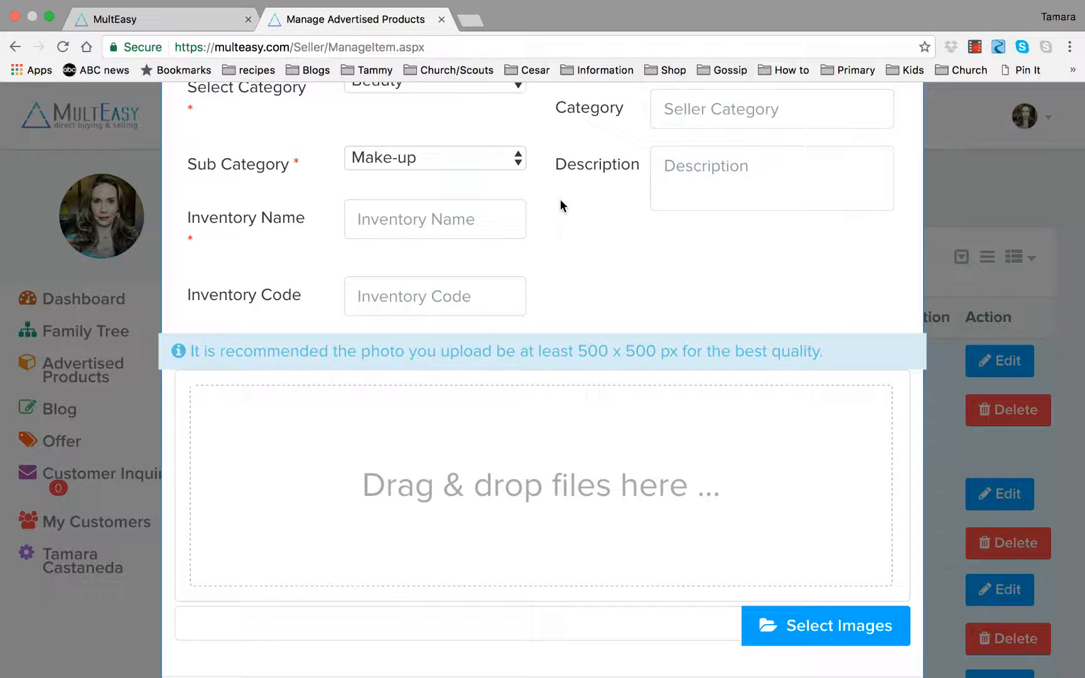
pyautogui.scroll(3, 590, 234)
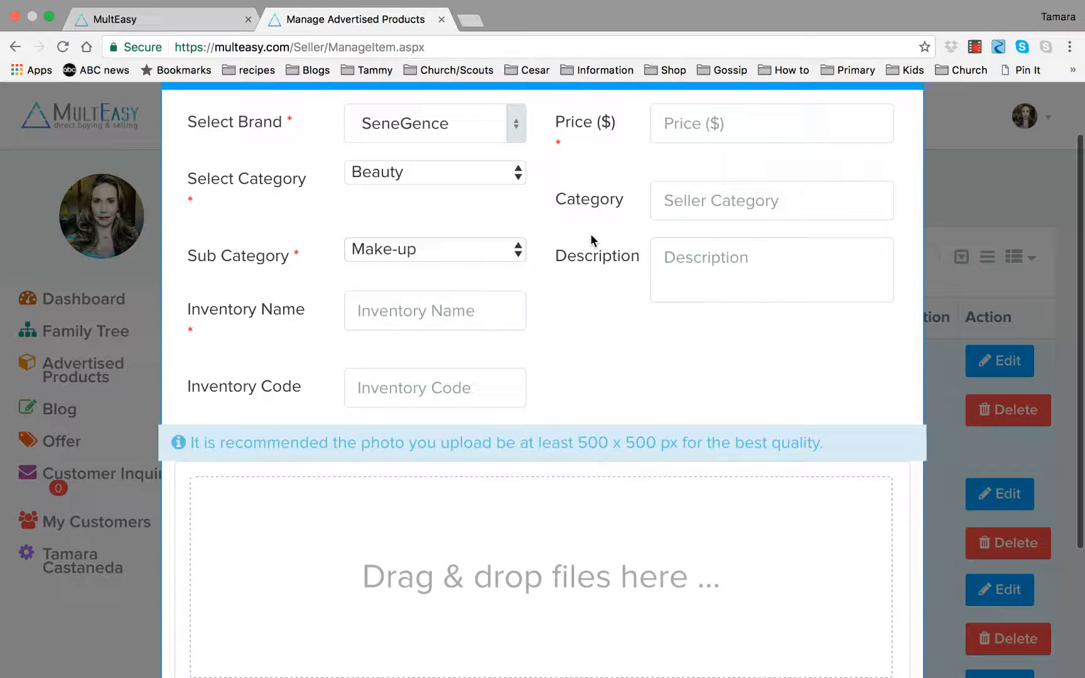
pyautogui.scroll(2, 602, 332)
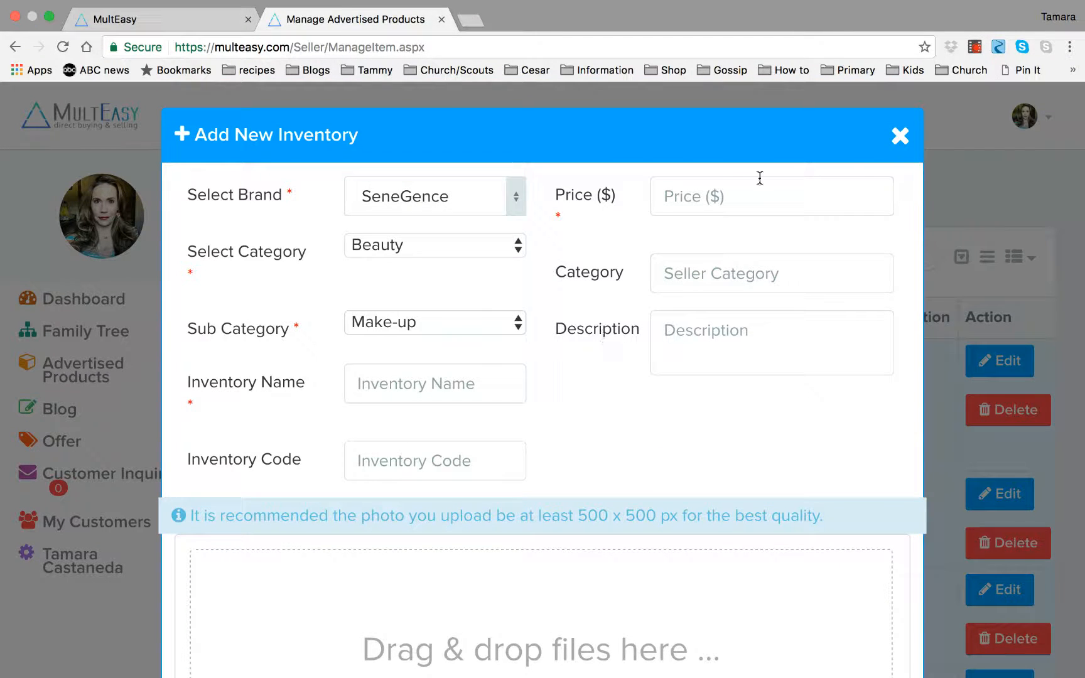
pyautogui.click(900, 137)
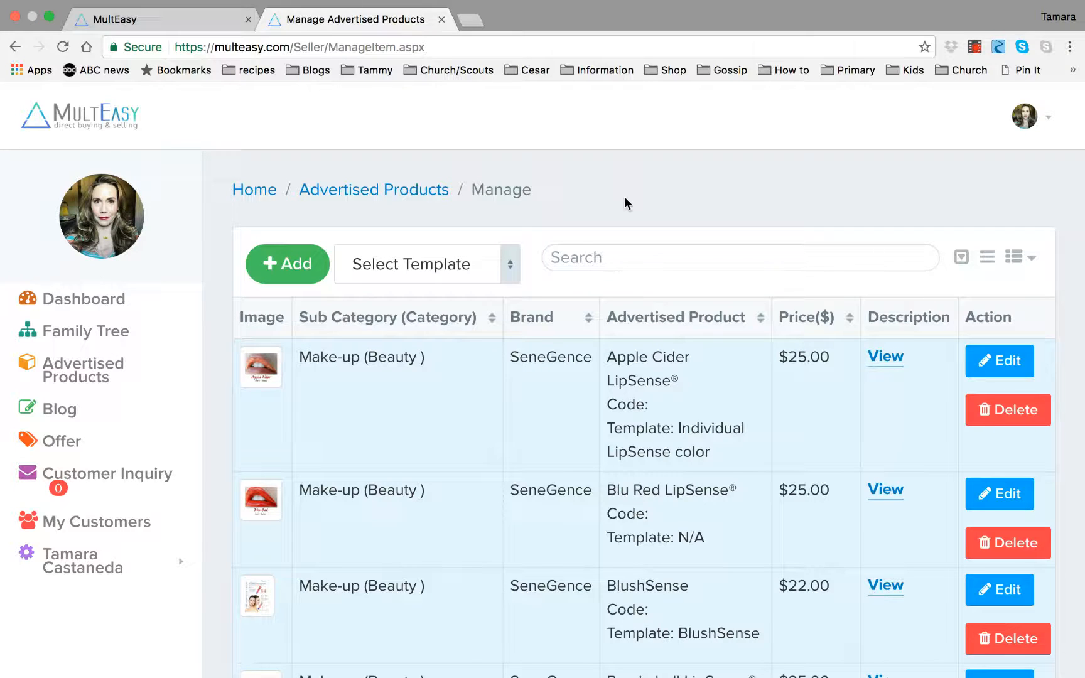
# Start a new advertised product from the Individual LipSense color template.
pyautogui.click(510, 263)
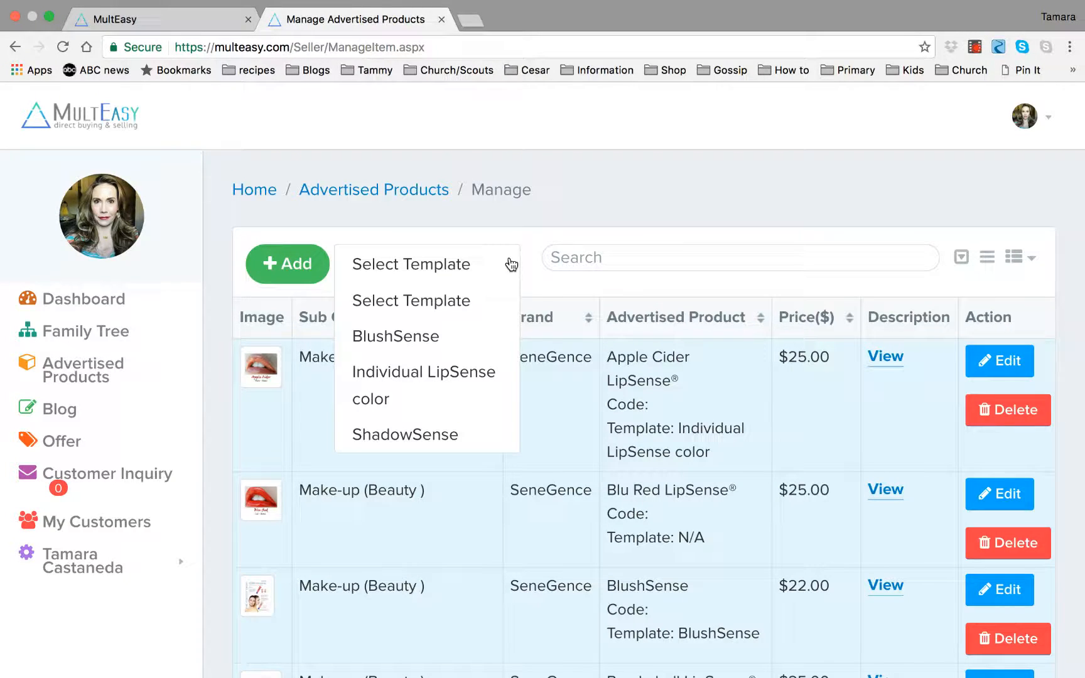
pyautogui.click(483, 381)
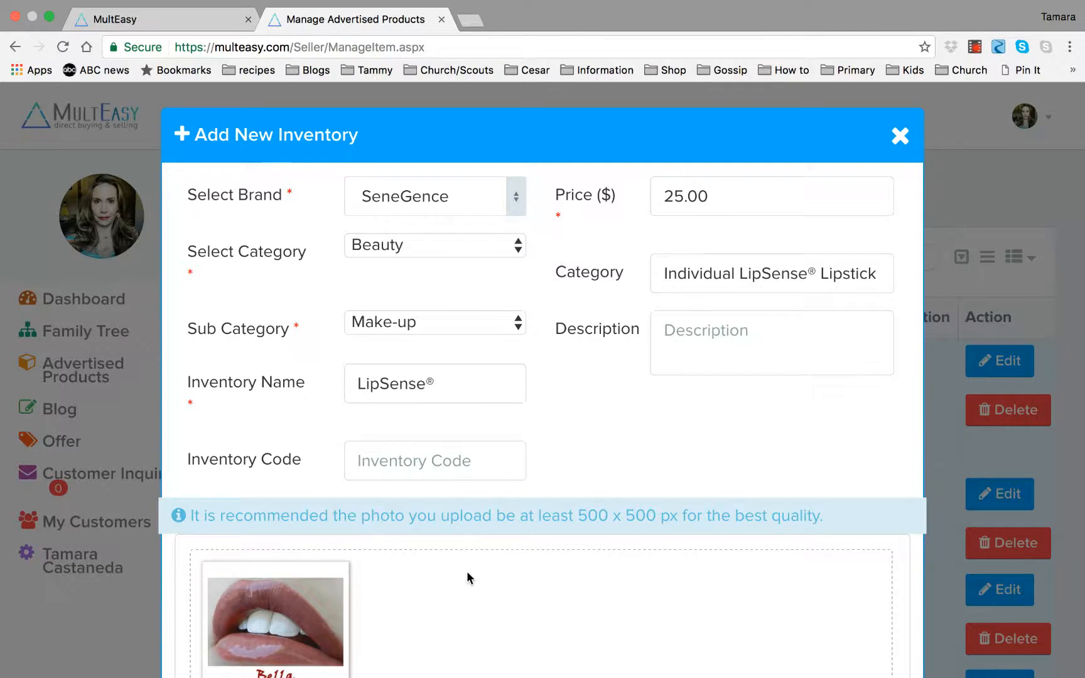
# Replace the template's Bella image with the uploaded Bombshell Diamond Collection.jpg from the Diamond Collection folder.
pyautogui.scroll(-4, 467, 574)
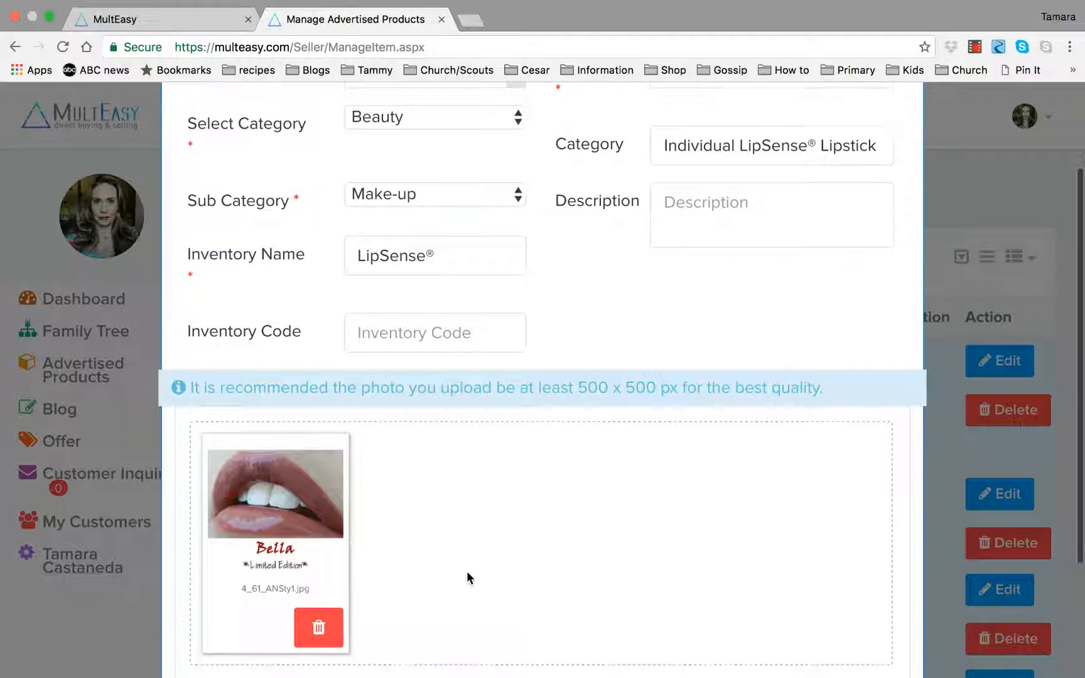
pyautogui.scroll(-2, 467, 575)
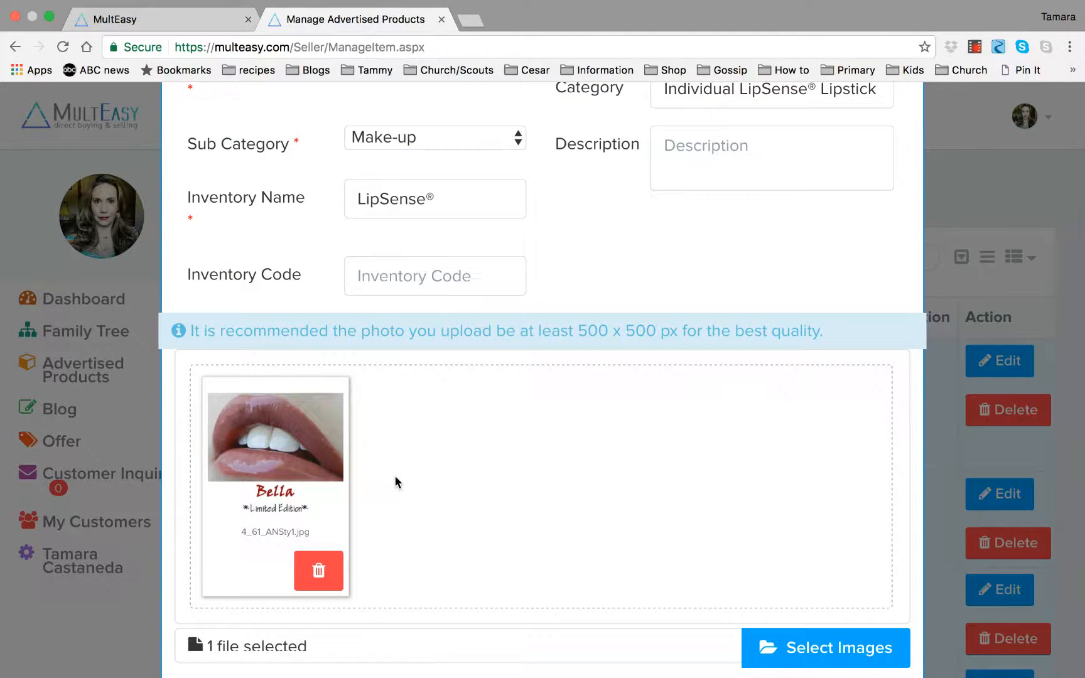
pyautogui.scroll(-4, 395, 482)
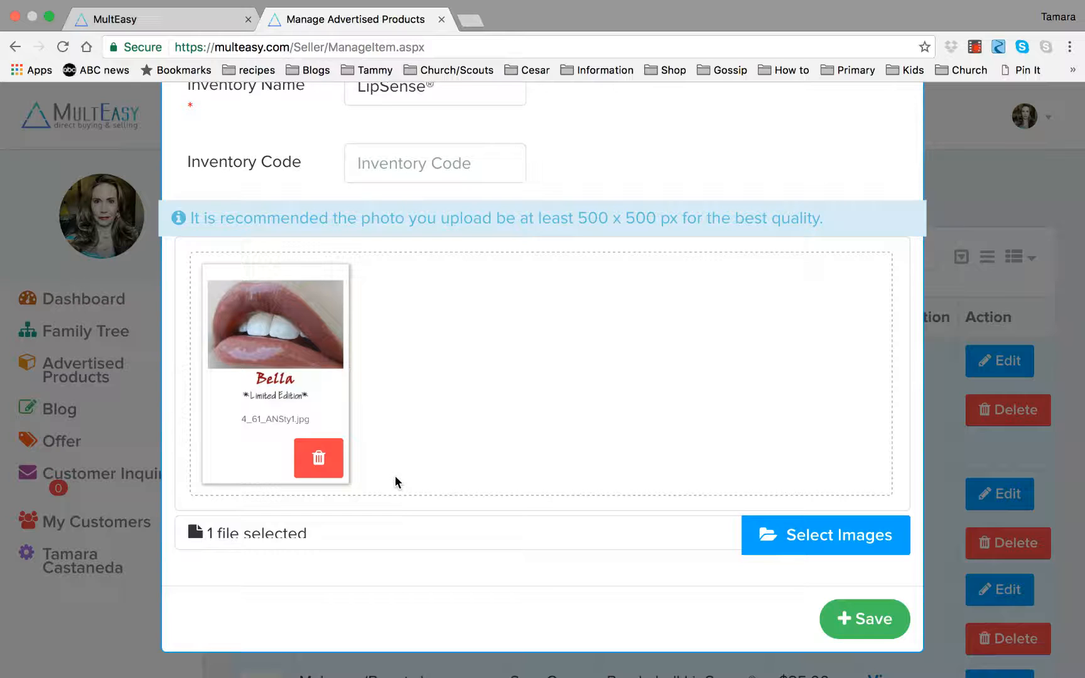
pyautogui.click(813, 543)
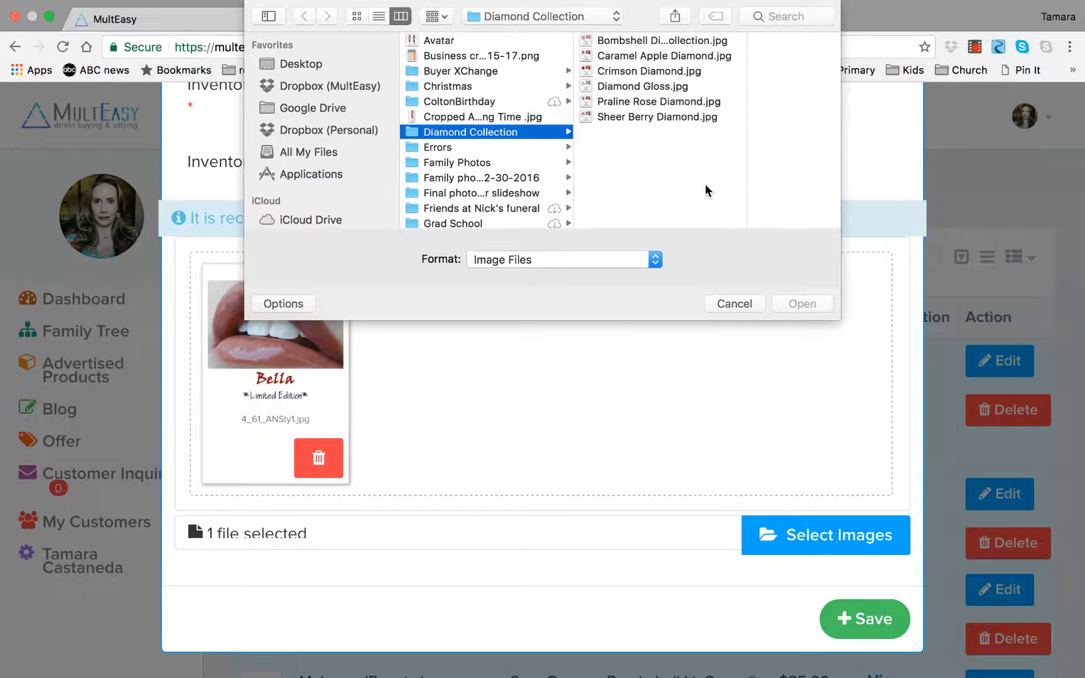
pyautogui.click(661, 40)
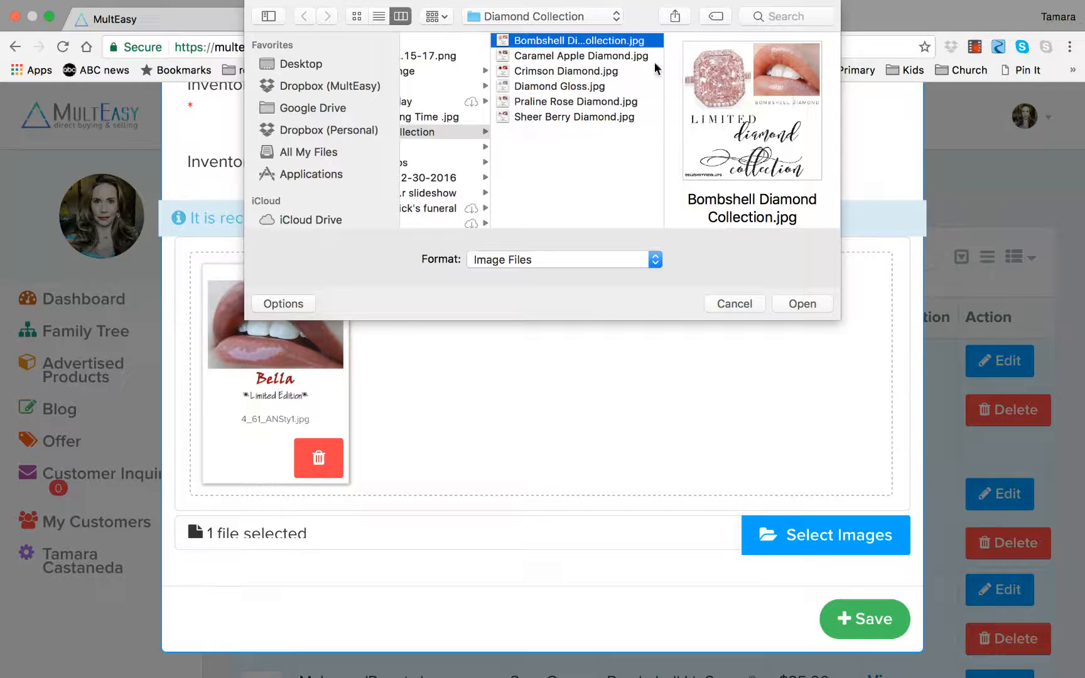
pyautogui.click(808, 303)
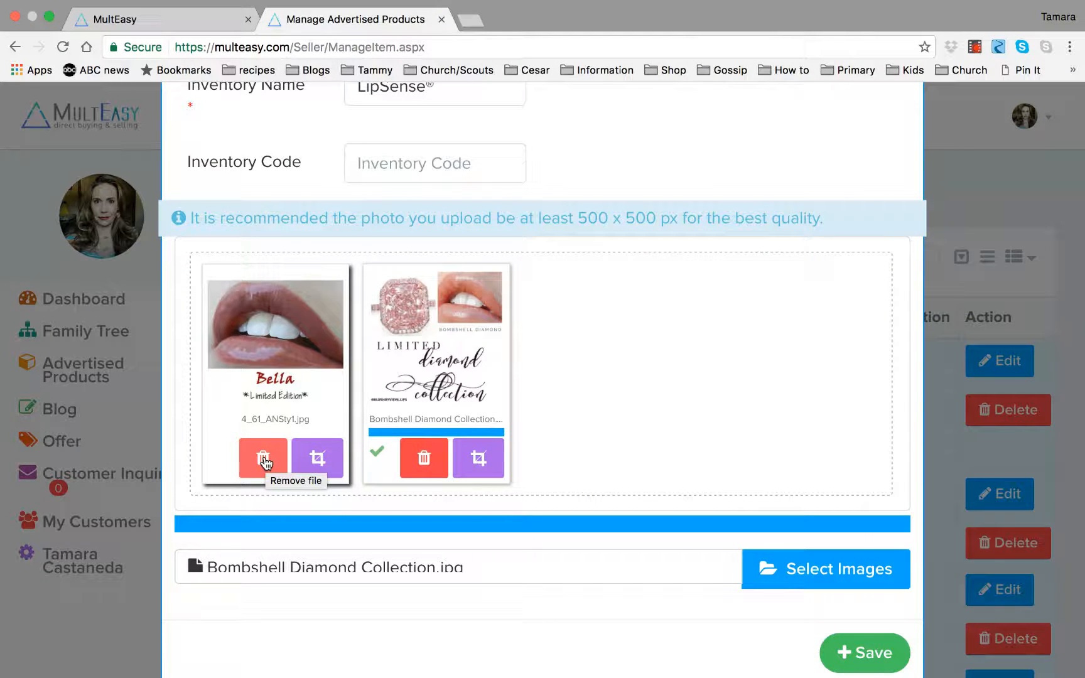
pyautogui.click(264, 462)
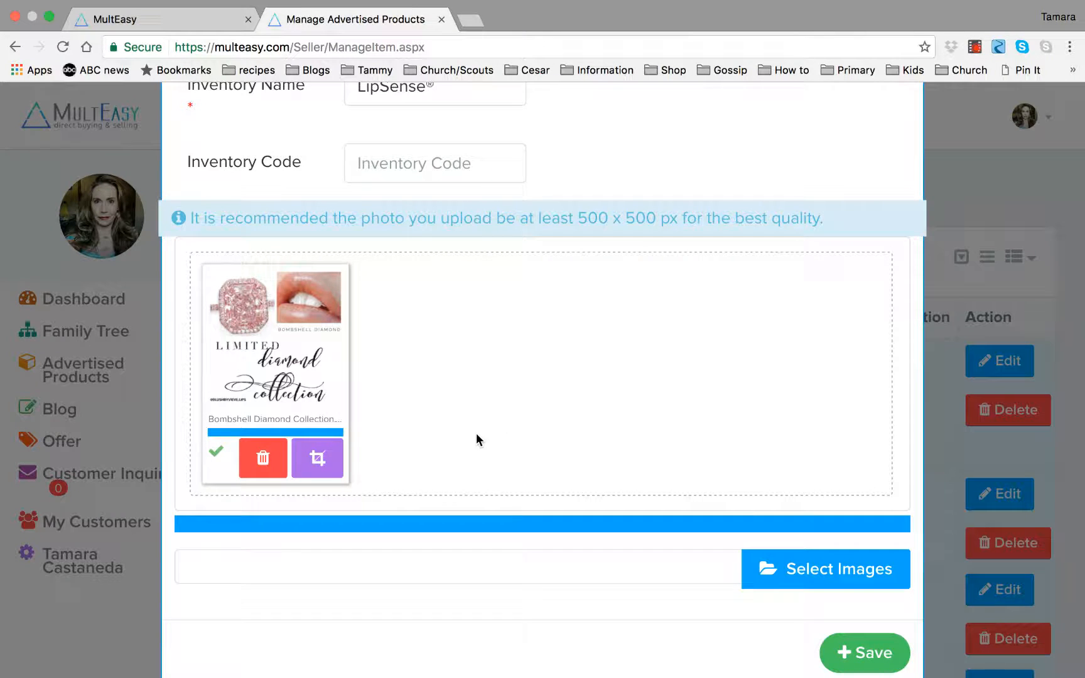
# Crop the Bombshell Diamond image down to the lips photo with its BOMBSHELL DIAMOND caption.
pyautogui.click(319, 462)
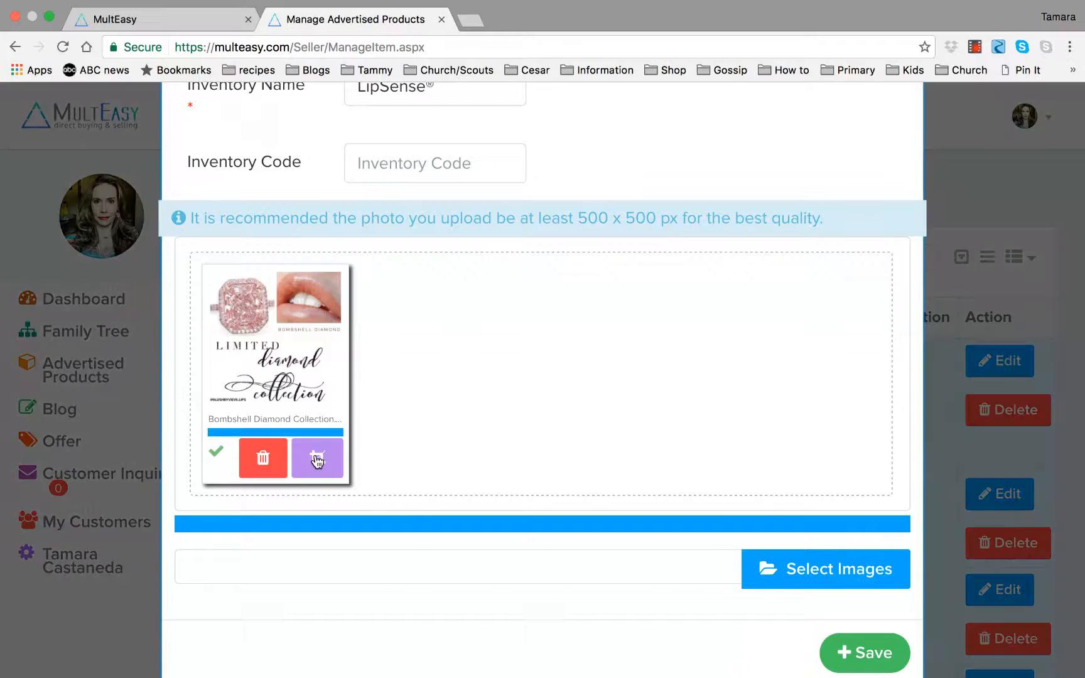
pyautogui.scroll(-4, 438, 421)
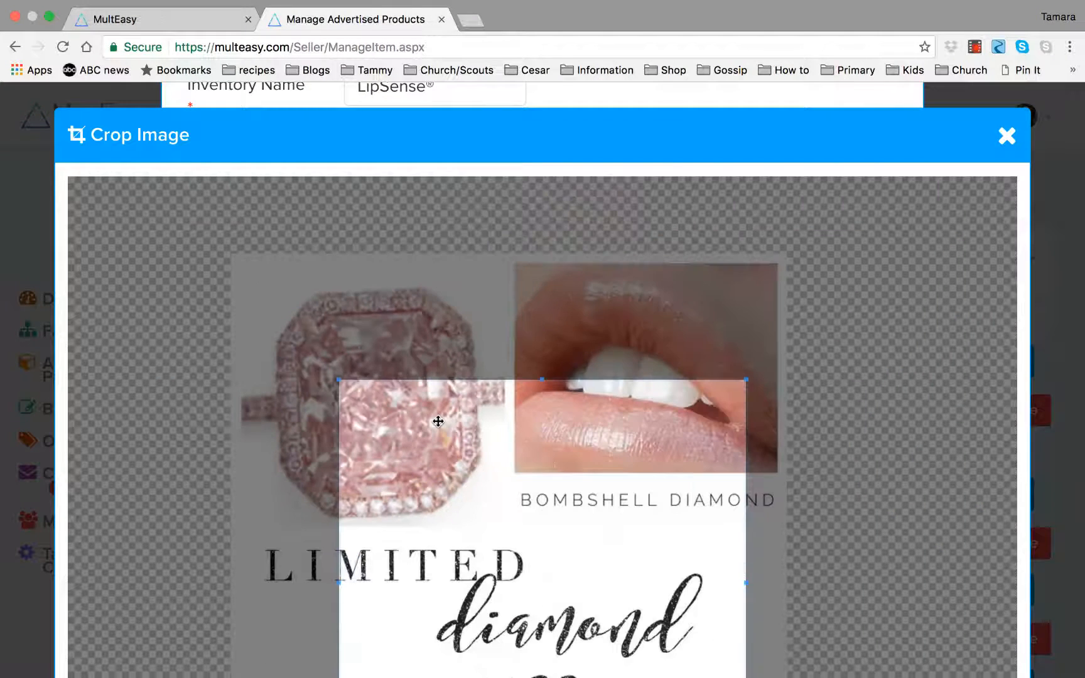
pyautogui.moveTo(519, 411); pyautogui.dragTo(551, 293)
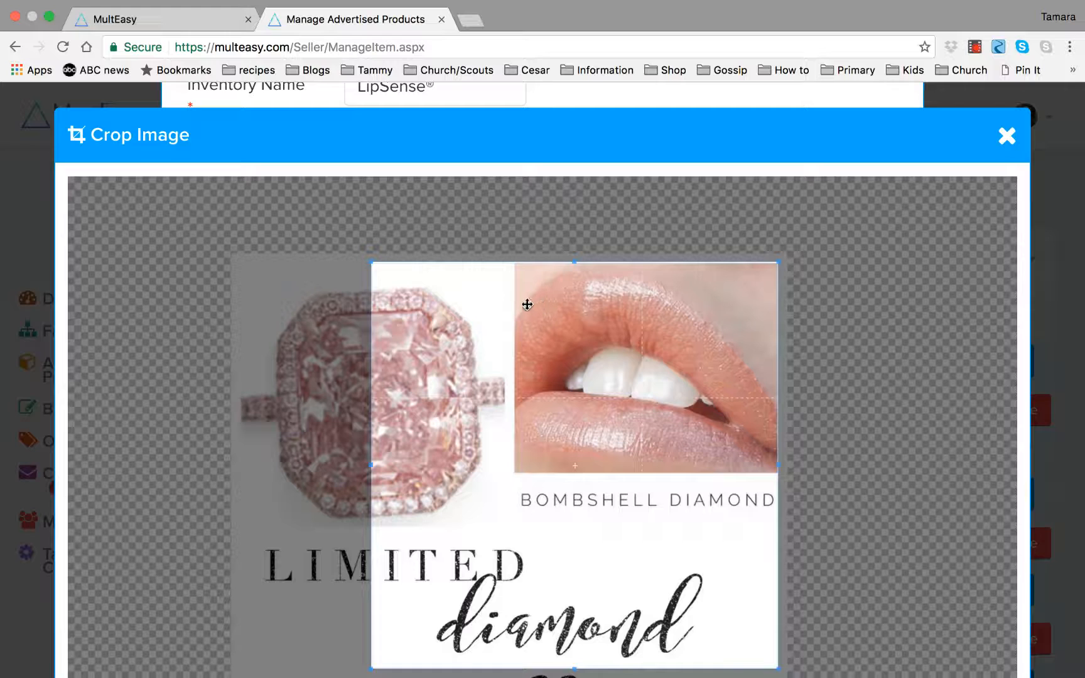
pyautogui.moveTo(526, 305)
pyautogui.mouseDown()
pyautogui.moveTo(383, 300)
pyautogui.moveTo(554, 298)
pyautogui.moveTo(538, 299)
pyautogui.mouseUp()
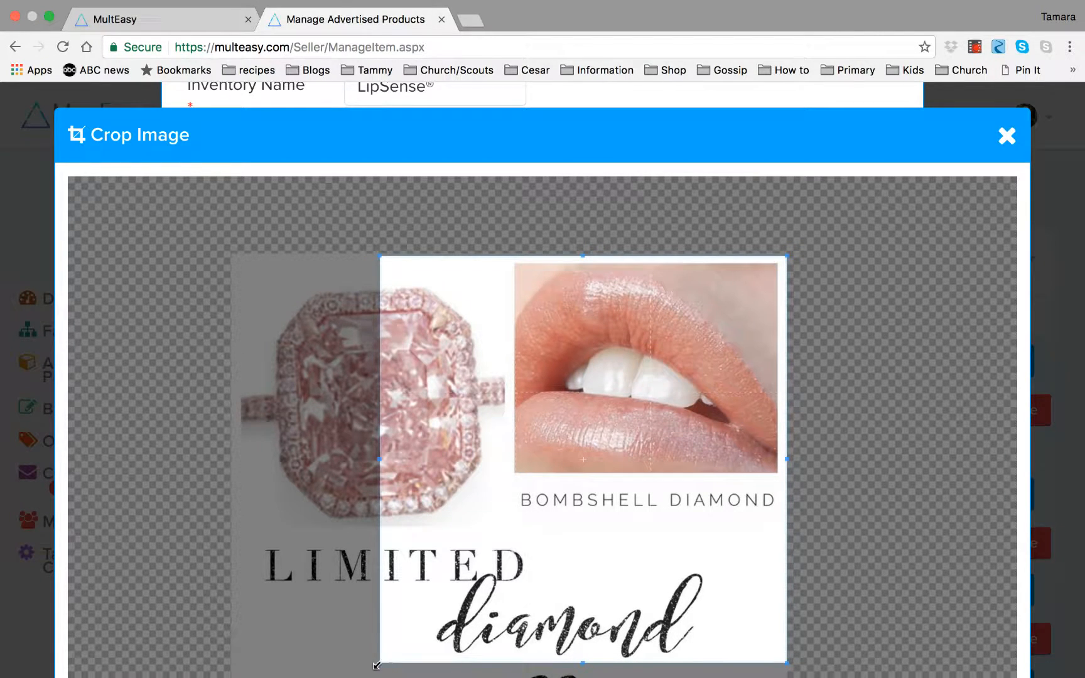
pyautogui.moveTo(381, 647); pyautogui.dragTo(507, 521)
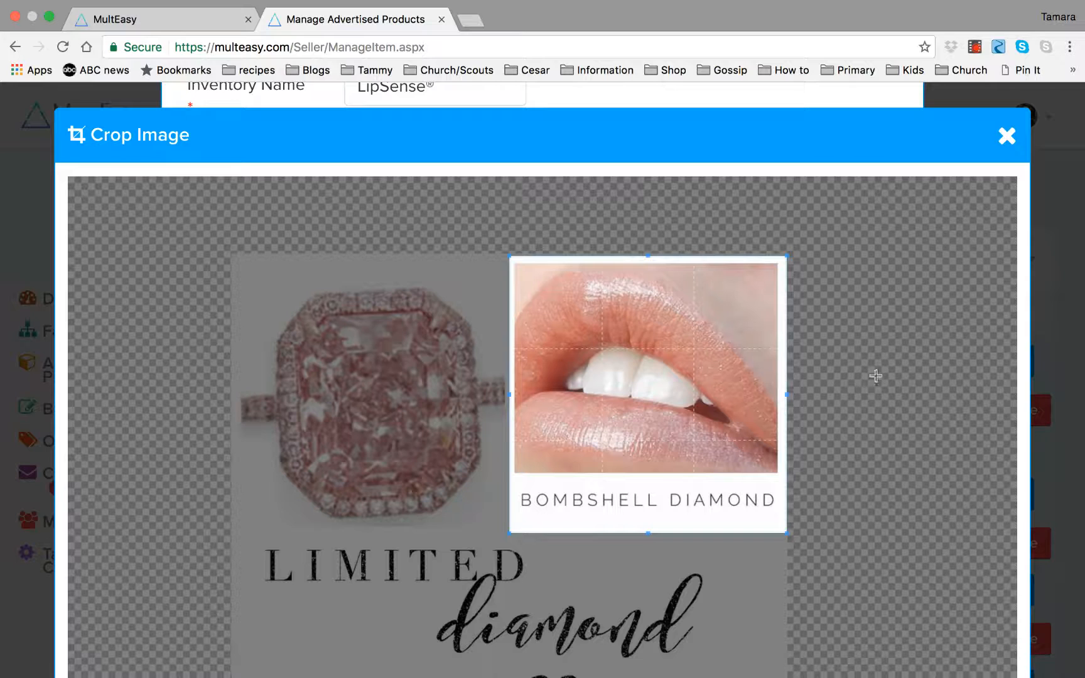
pyautogui.scroll(-3, 876, 376)
pyautogui.scroll(4, 872, 376)
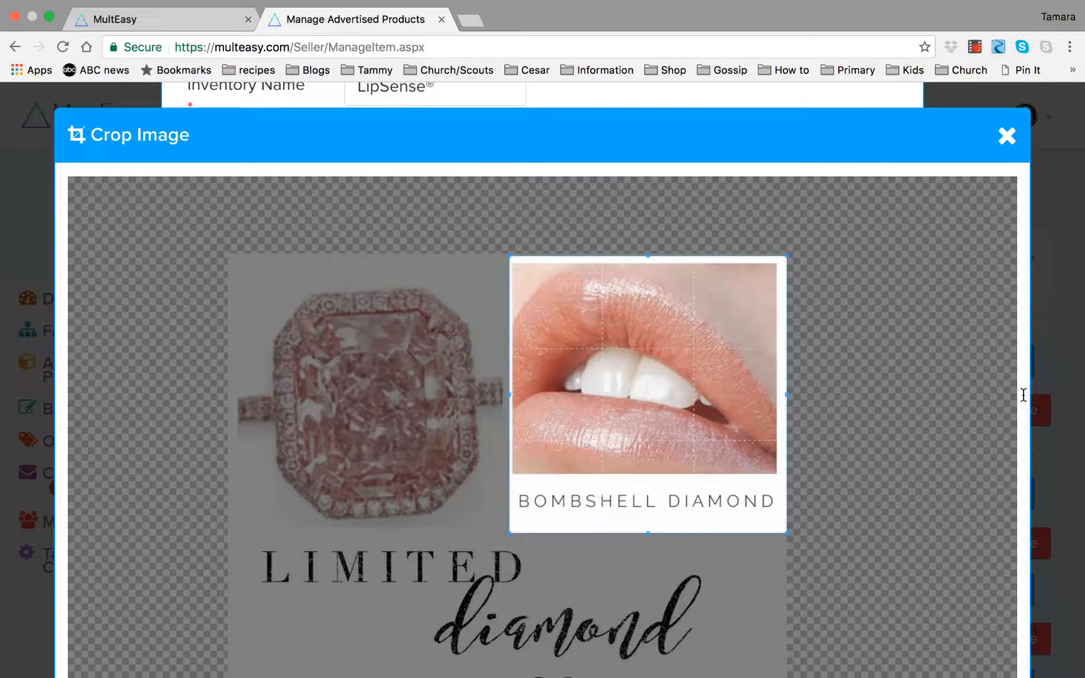
pyautogui.scroll(-5, 1023, 401)
pyautogui.scroll(-3, 1022, 395)
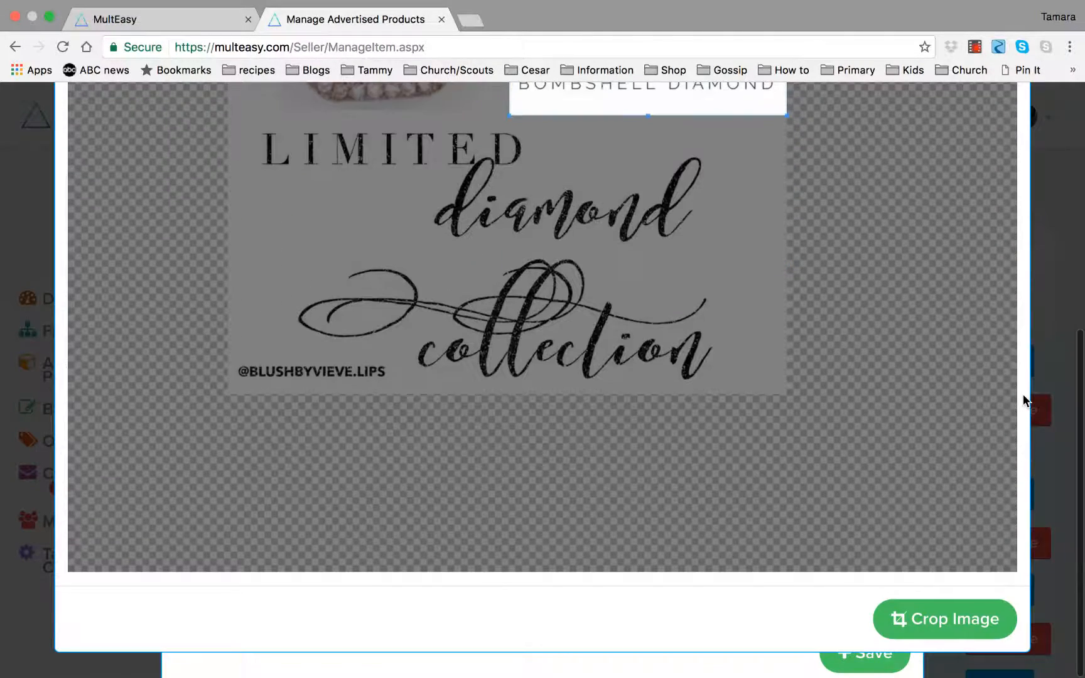
pyautogui.scroll(3, 1023, 396)
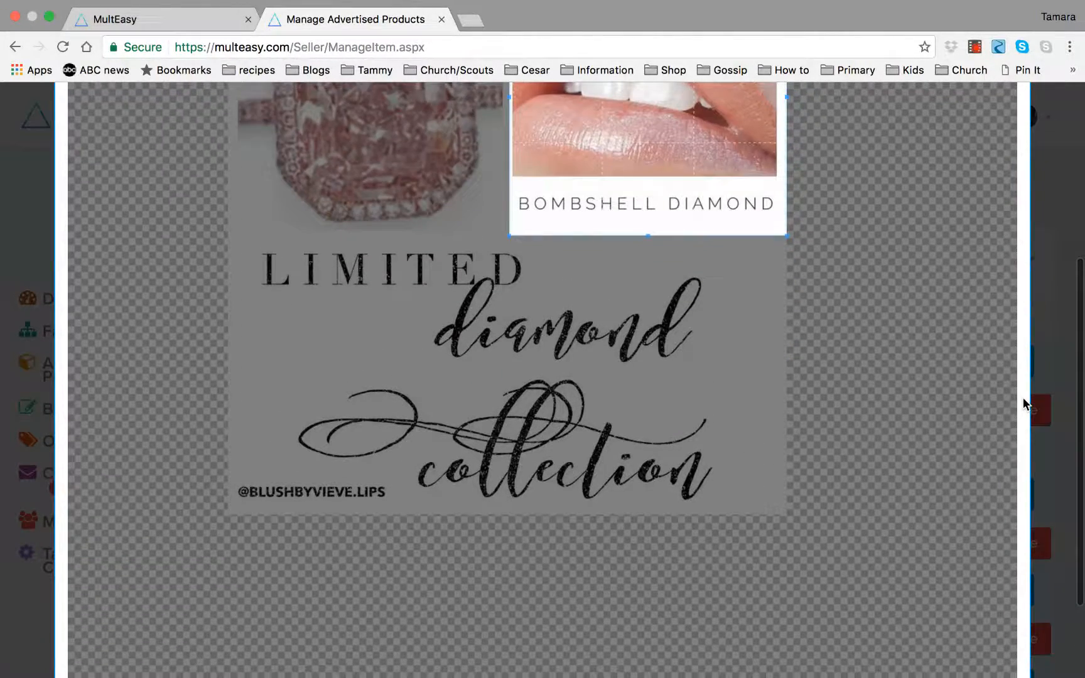
pyautogui.scroll(5, 1023, 399)
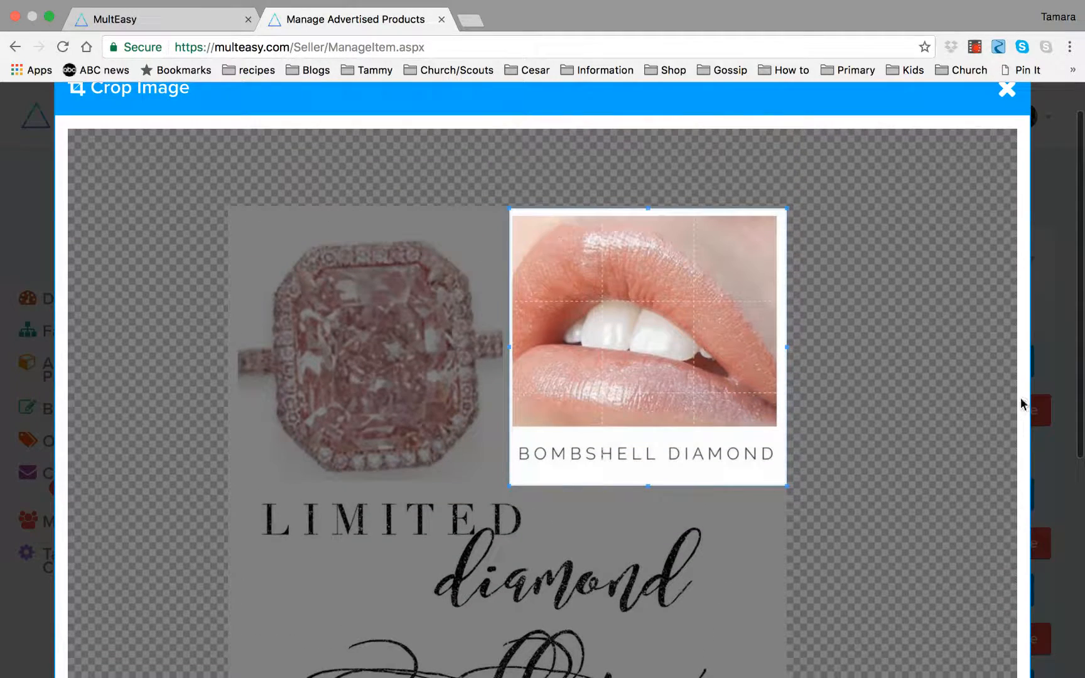
pyautogui.scroll(-4, 947, 411)
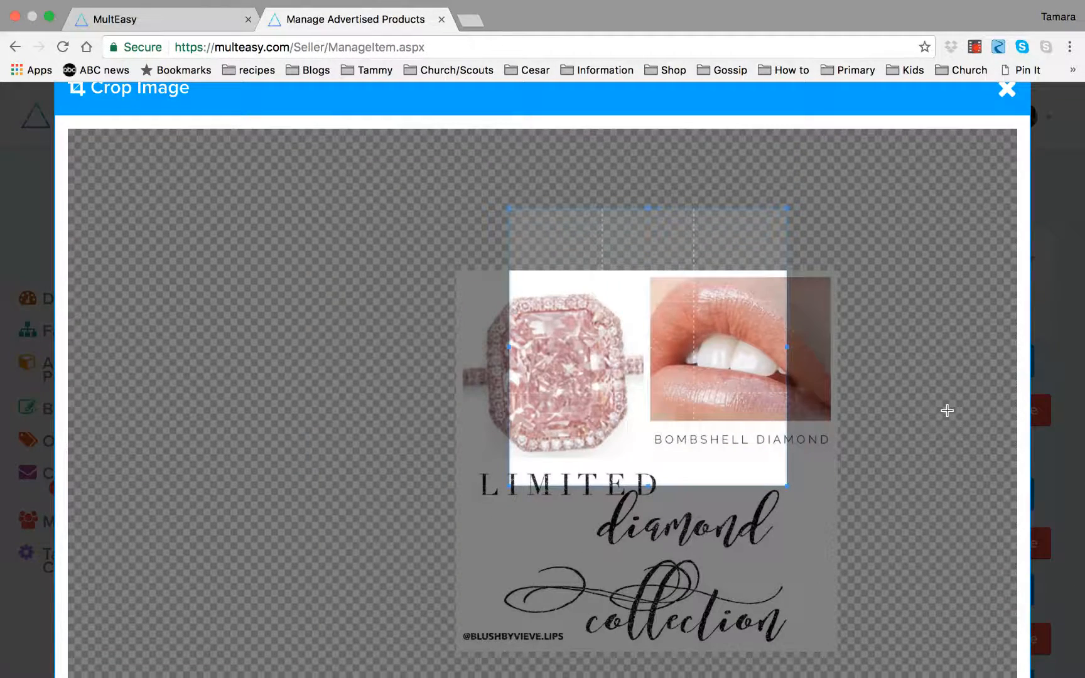
pyautogui.scroll(3, 946, 411)
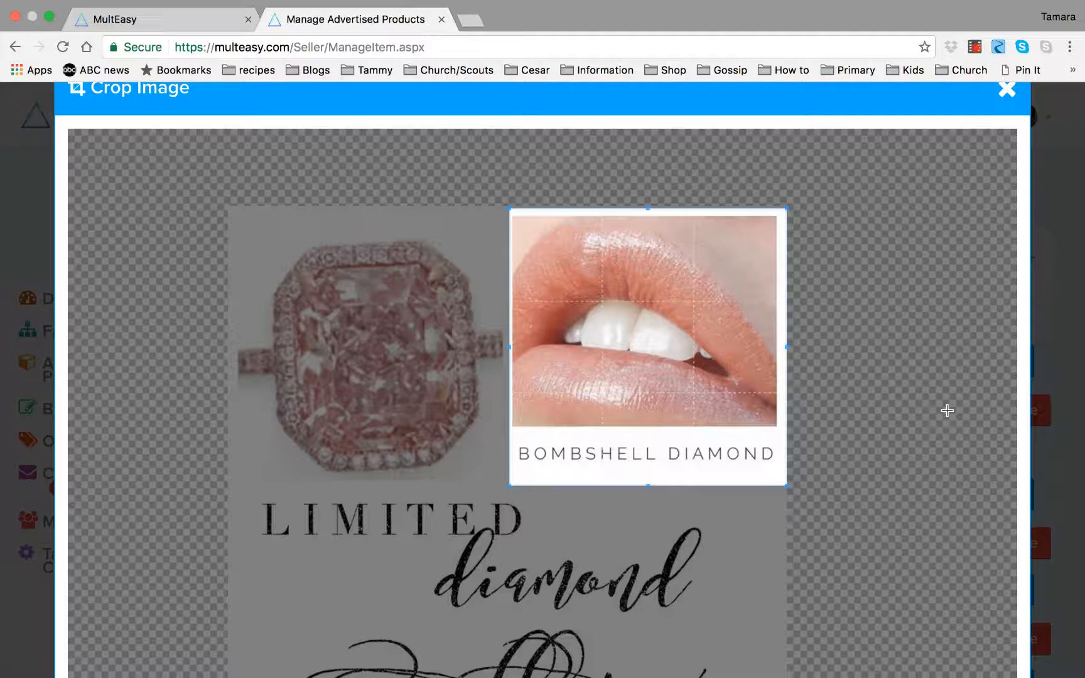
pyautogui.scroll(-2, 946, 410)
pyautogui.scroll(3, 947, 411)
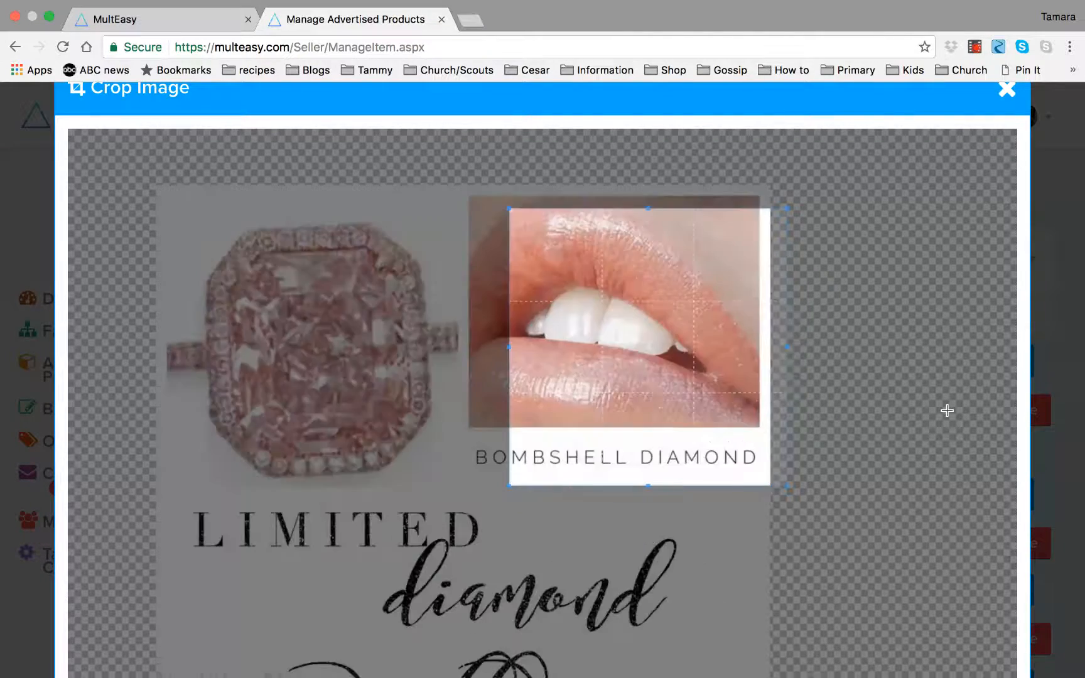
pyautogui.scroll(-1, 947, 411)
pyautogui.scroll(2, 947, 411)
pyautogui.scroll(-2, 947, 411)
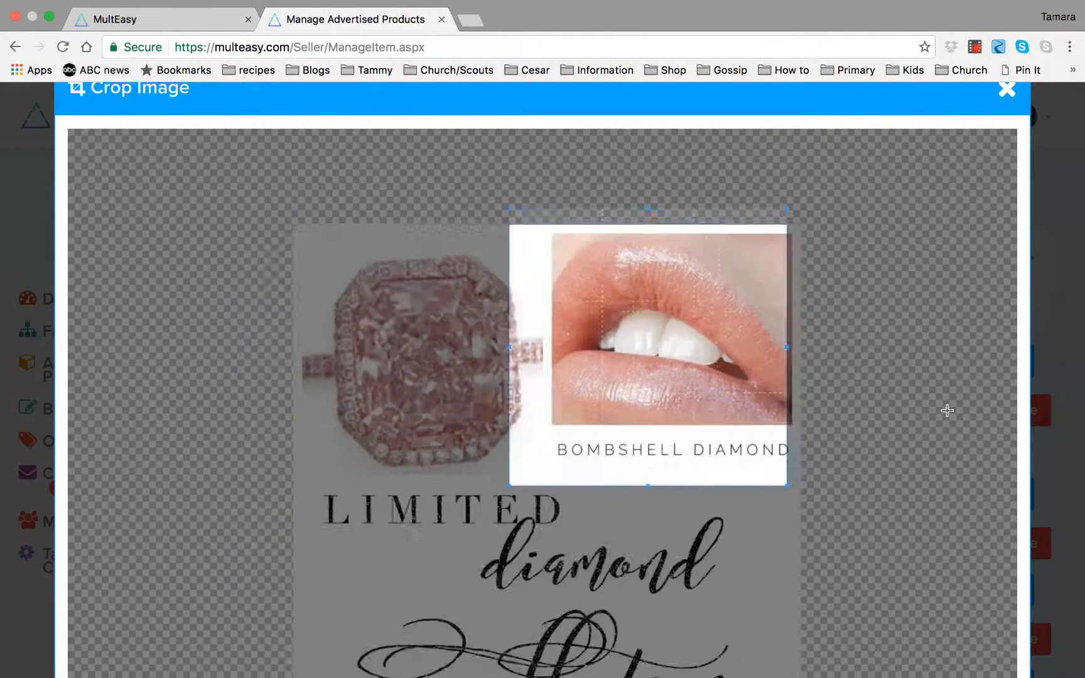
pyautogui.scroll(1, 946, 411)
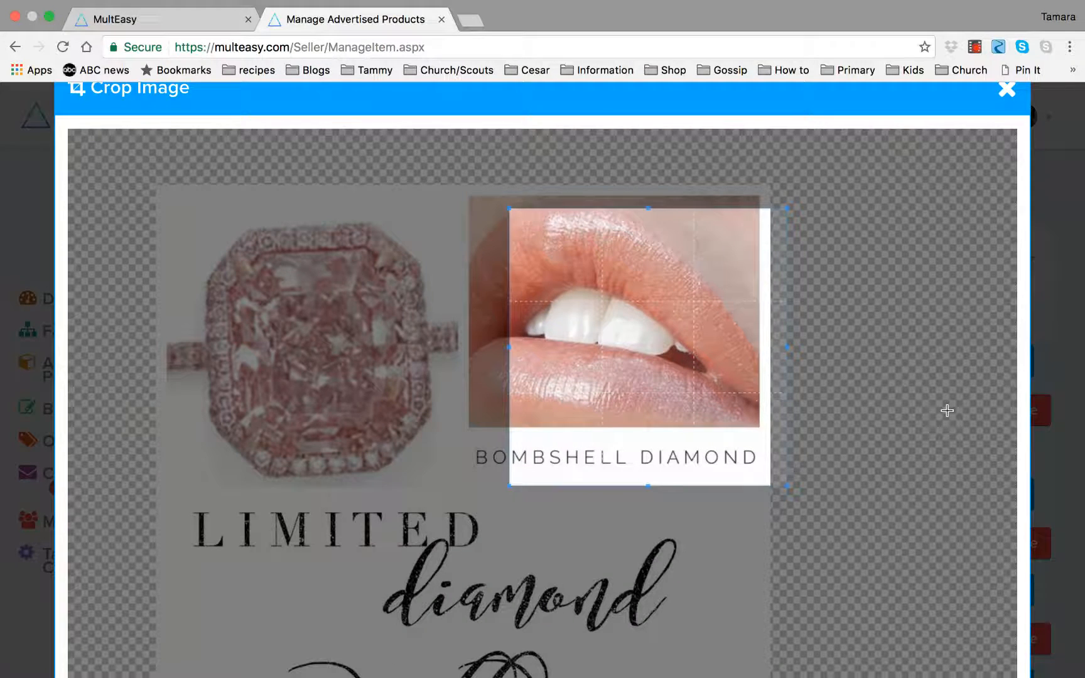
pyautogui.scroll(-1, 946, 411)
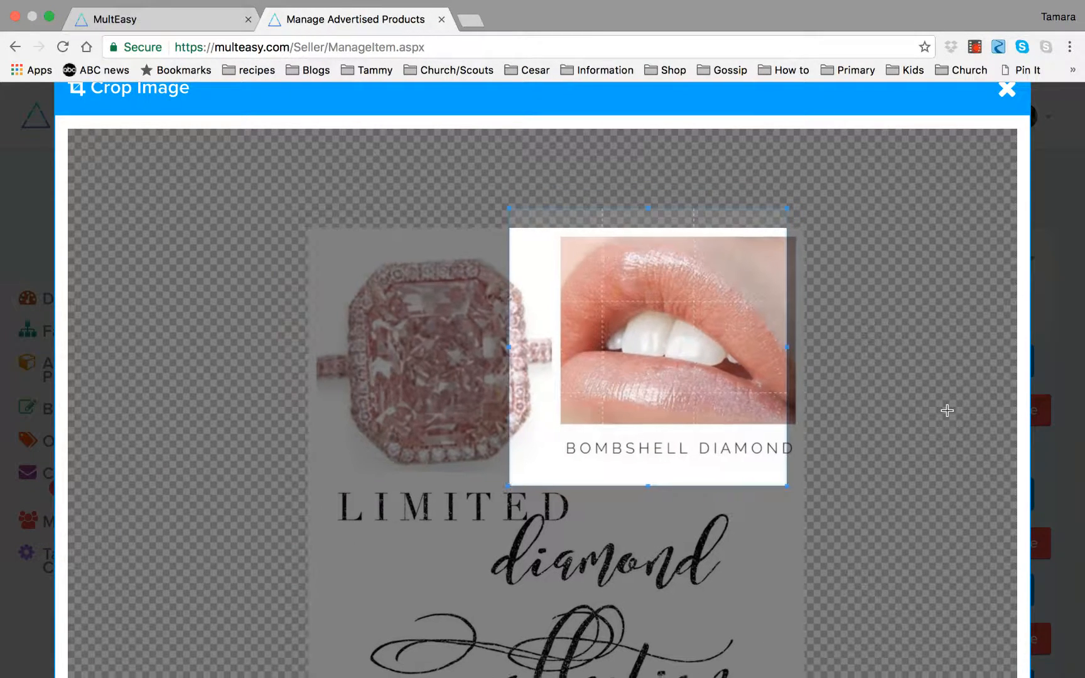
pyautogui.scroll(1, 946, 410)
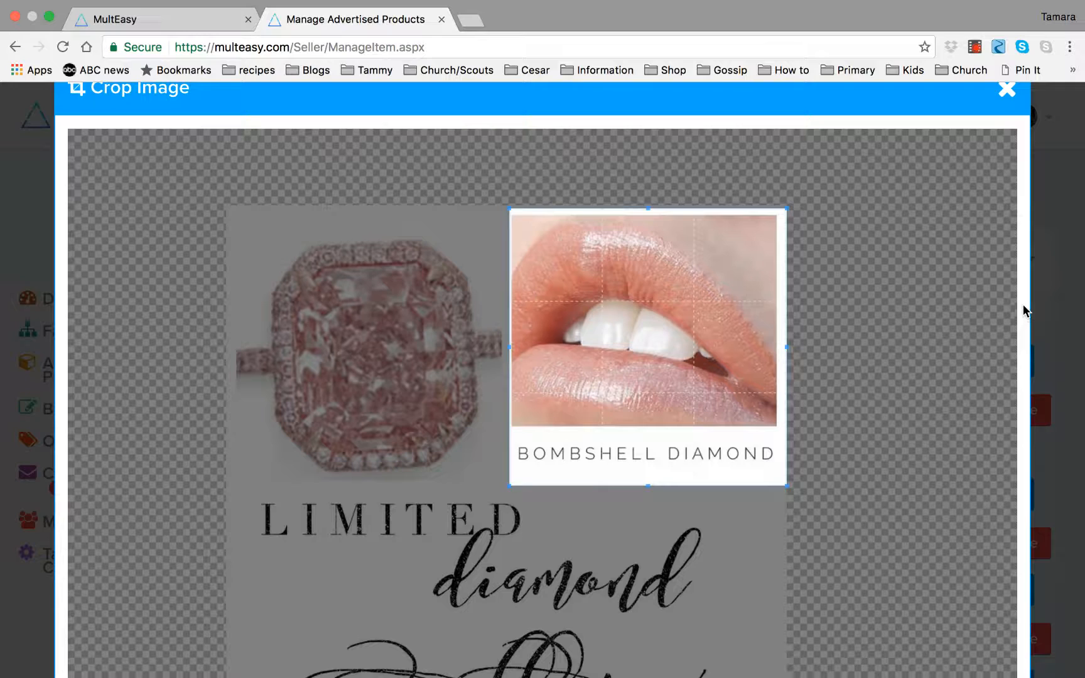
pyautogui.scroll(-3, 1023, 303)
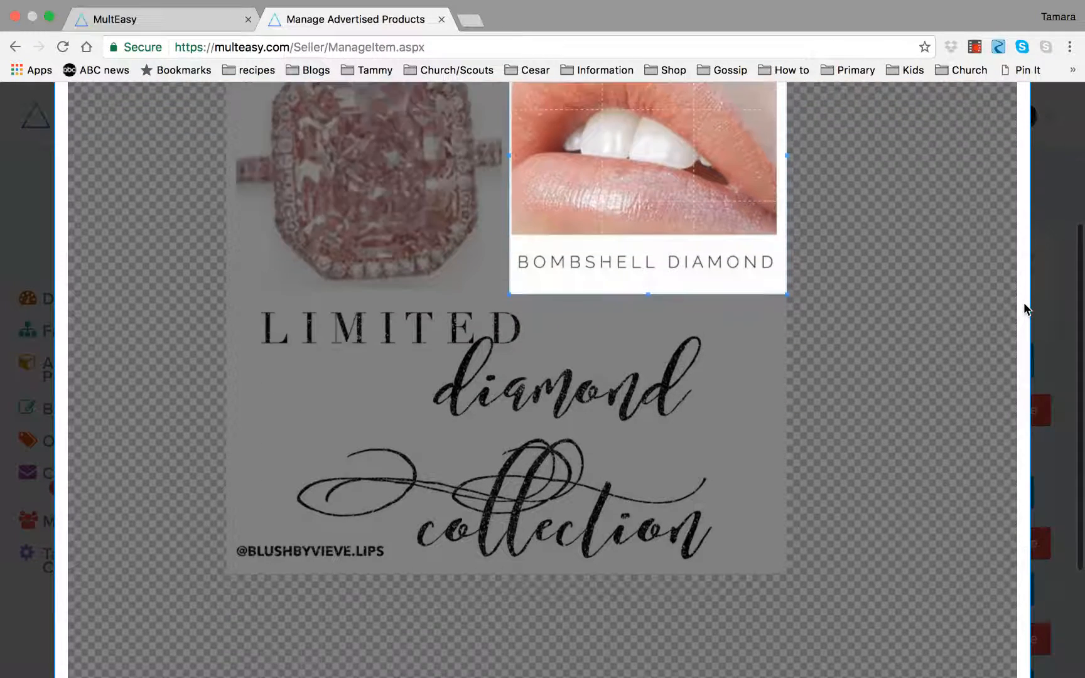
pyautogui.scroll(-3, 1023, 302)
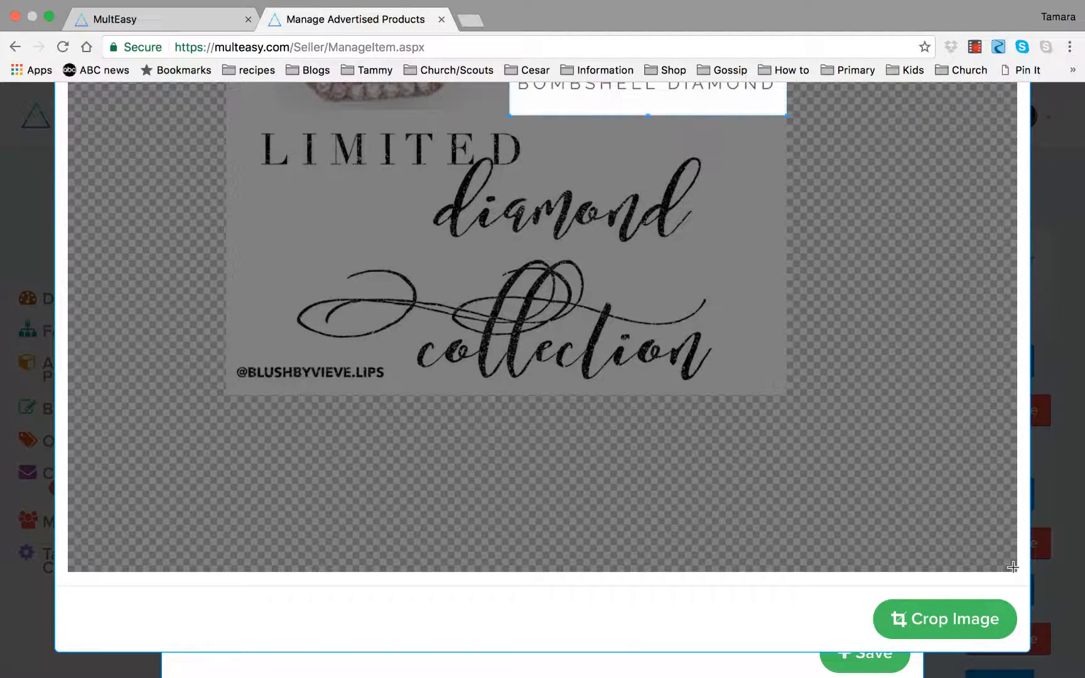
pyautogui.click(961, 626)
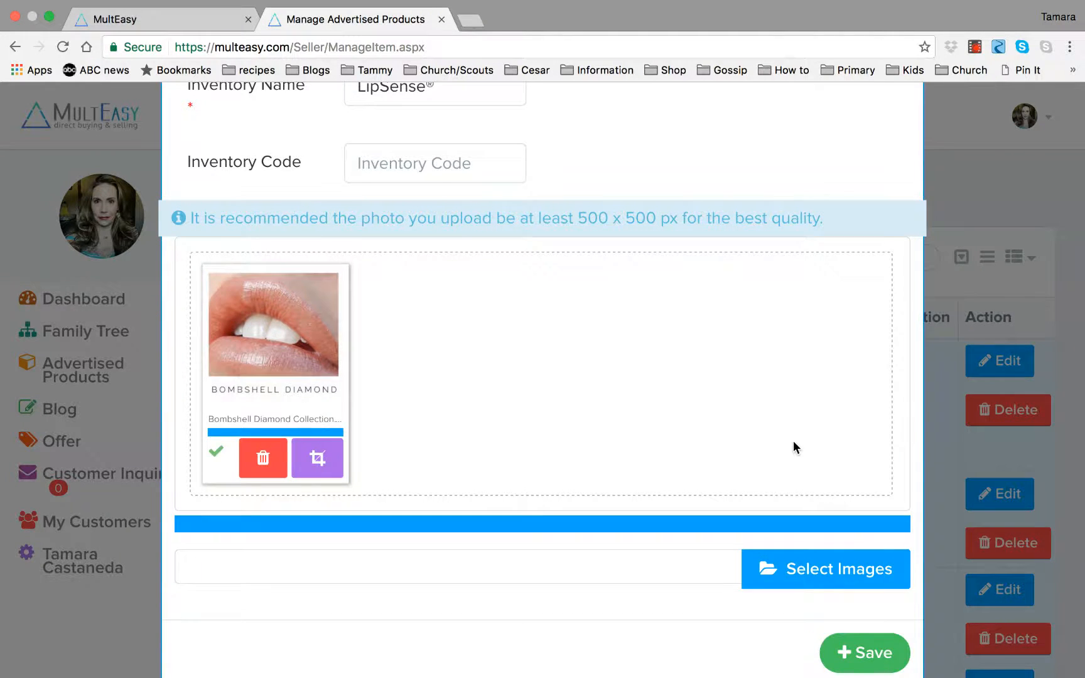
# Rename the inventory item to Bombshell Diamond LipSense® by adding the words before the existing name.
pyautogui.scroll(5, 794, 442)
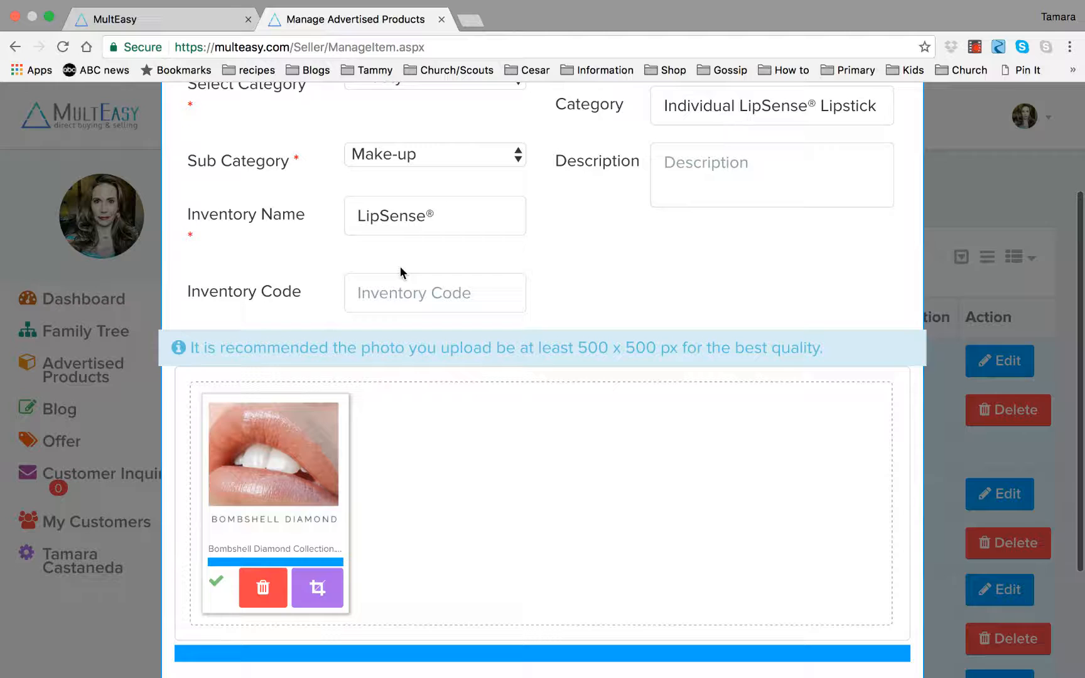
pyautogui.click(356, 216)
pyautogui.write('Bombshell')
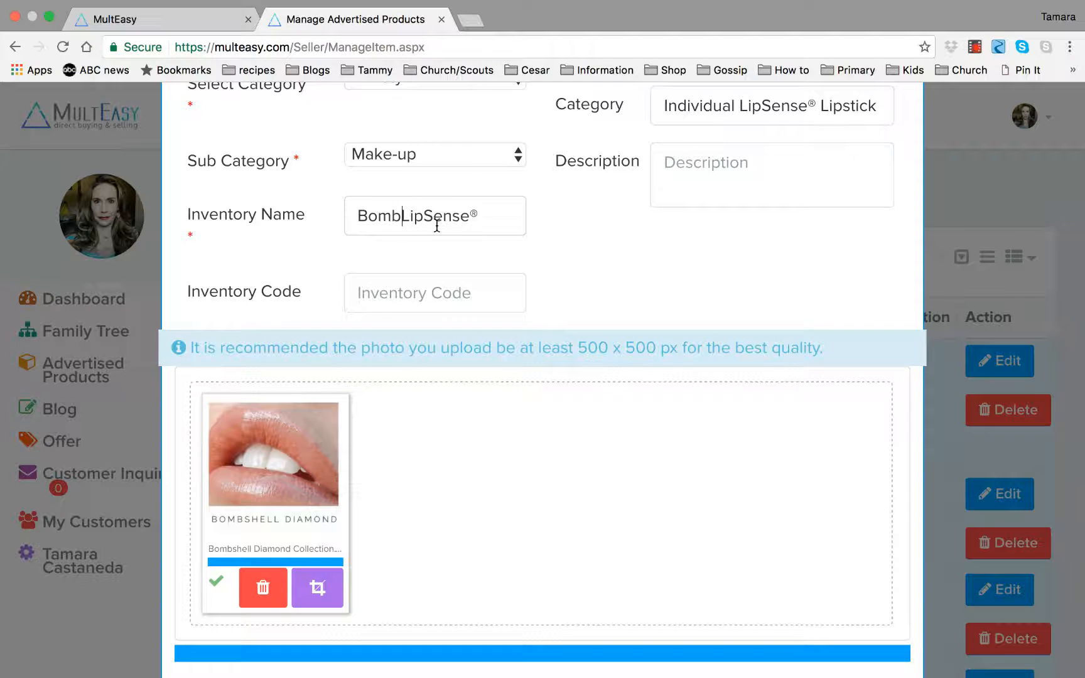
pyautogui.write(' Diamond L')
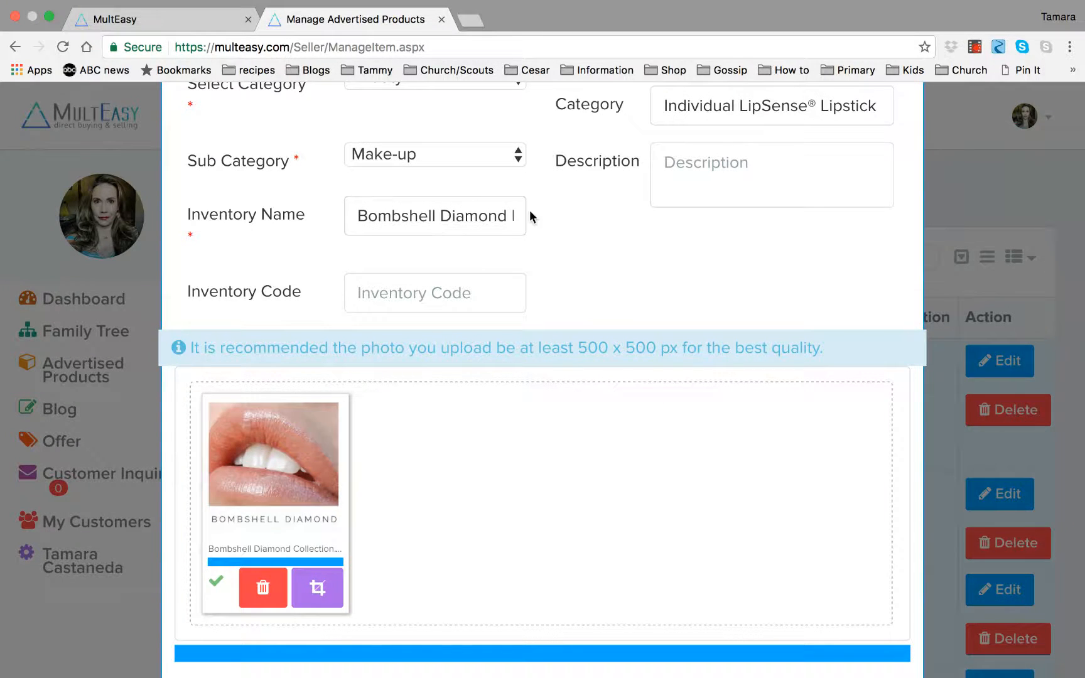
# Set the price to 30 and save the new advertised product.
pyautogui.scroll(5, 529, 216)
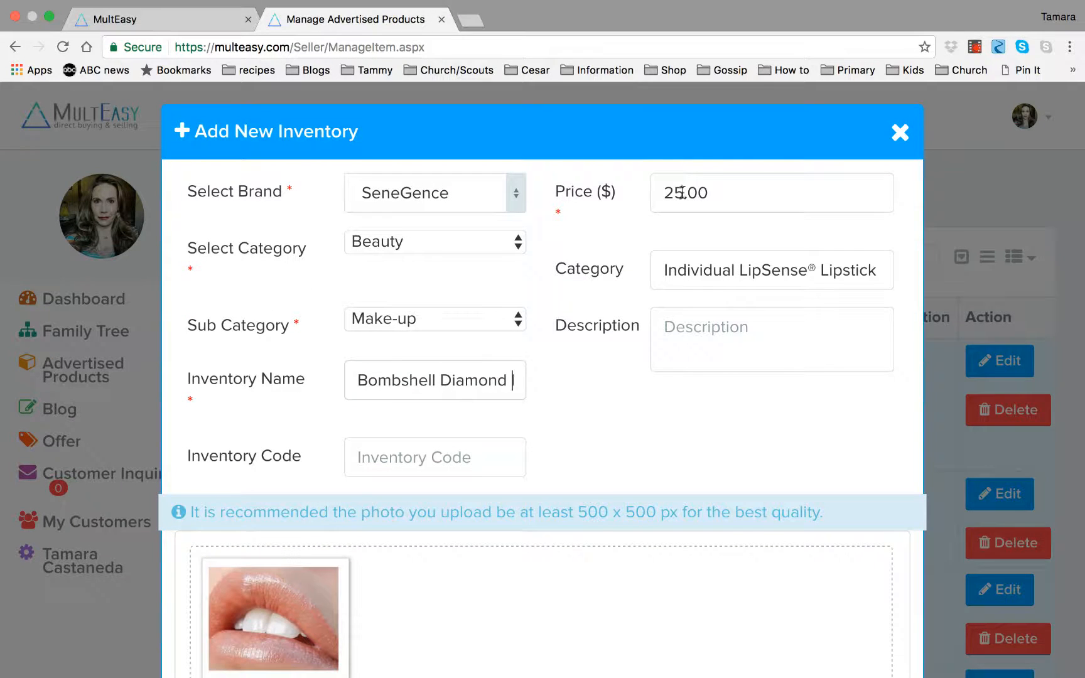
pyautogui.moveTo(681, 195); pyautogui.dragTo(662, 196)
pyautogui.write('30')
pyautogui.scroll(-3, 556, 411)
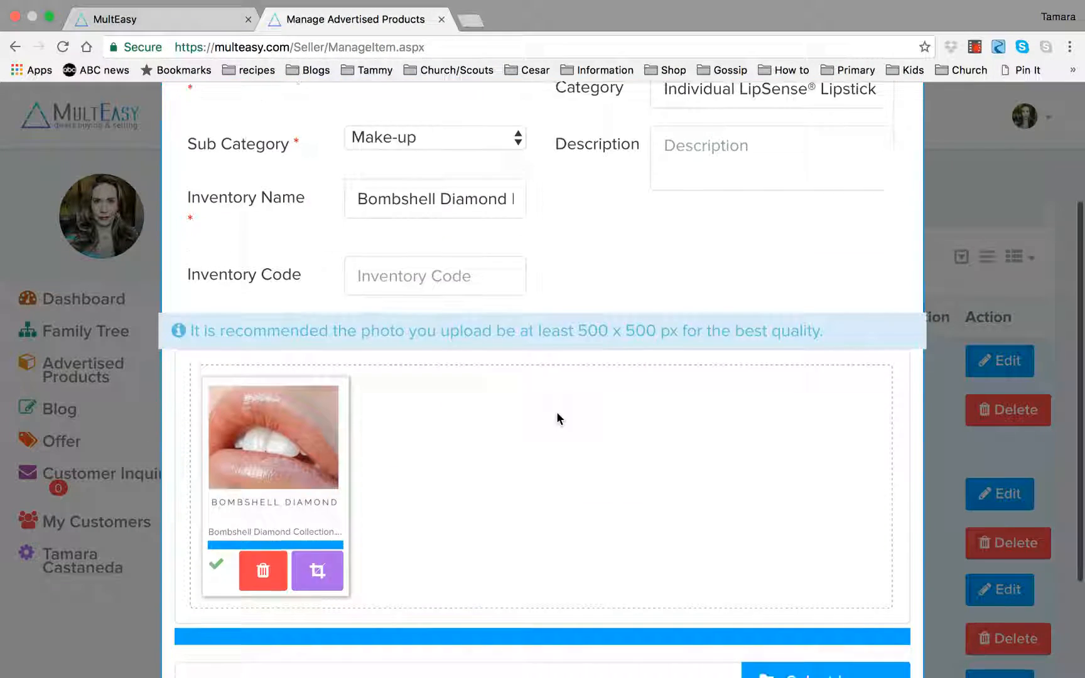
pyautogui.scroll(-2, 556, 411)
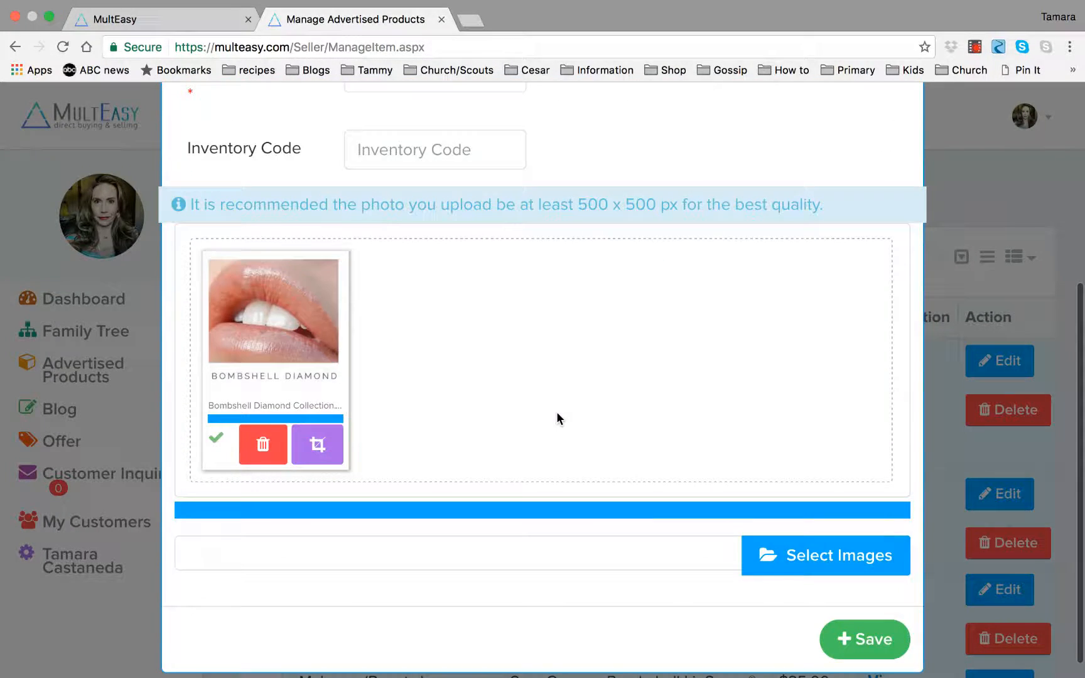
pyautogui.click(886, 640)
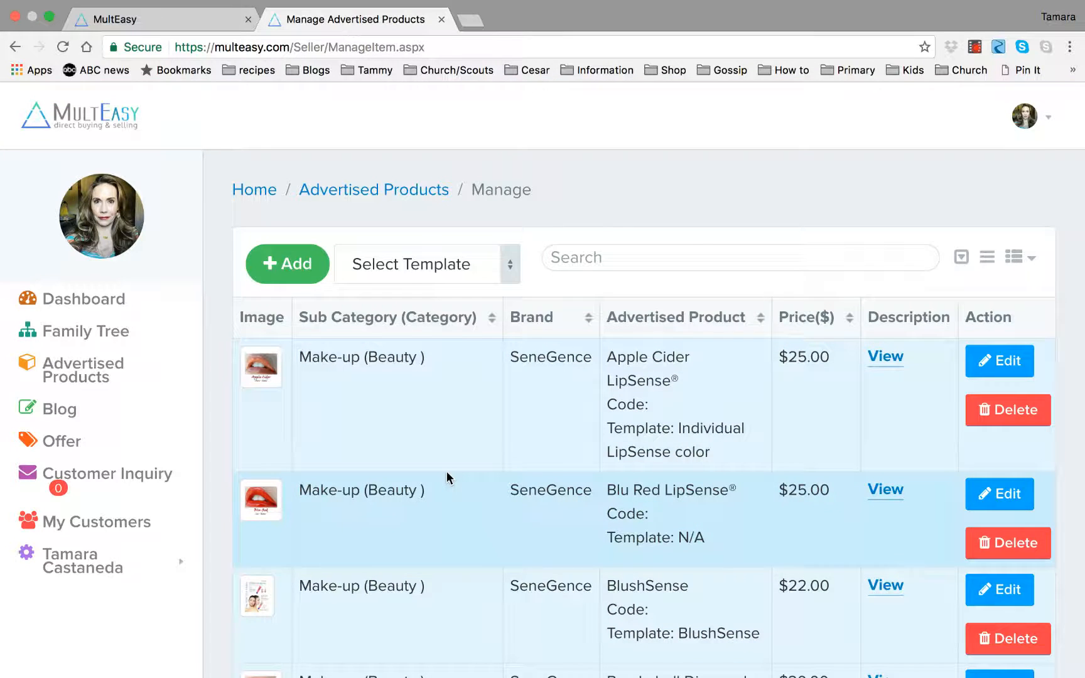
# Sort the advertised products list by product name to locate the new Bombshell Diamond entry.
pyautogui.scroll(-3, 448, 475)
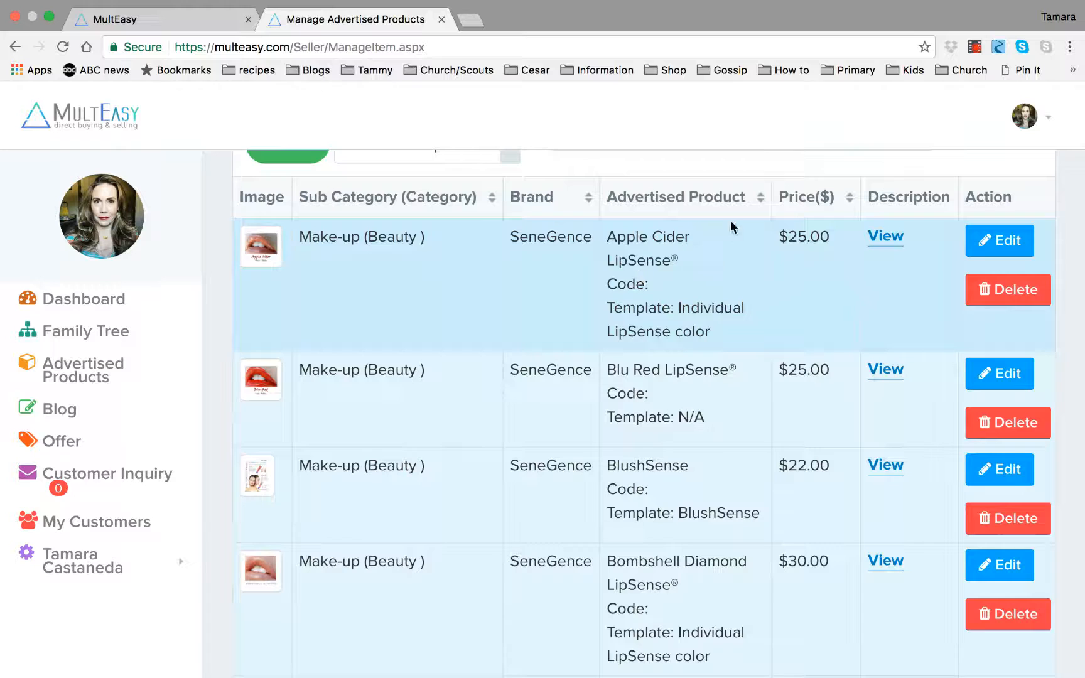
pyautogui.click(761, 201)
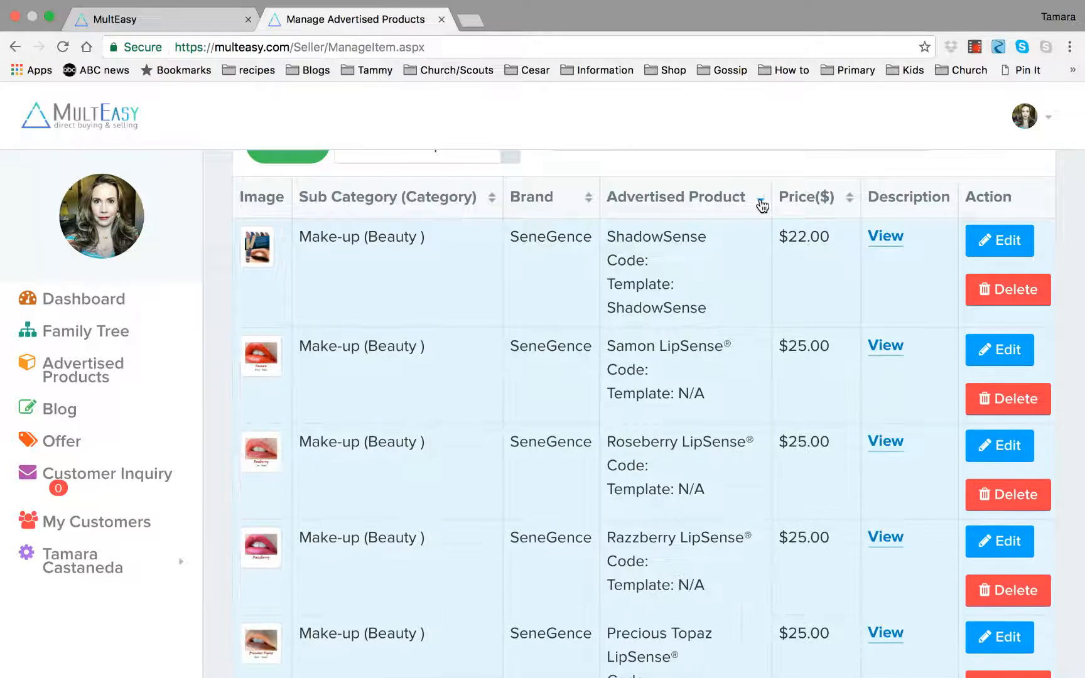
pyautogui.click(761, 201)
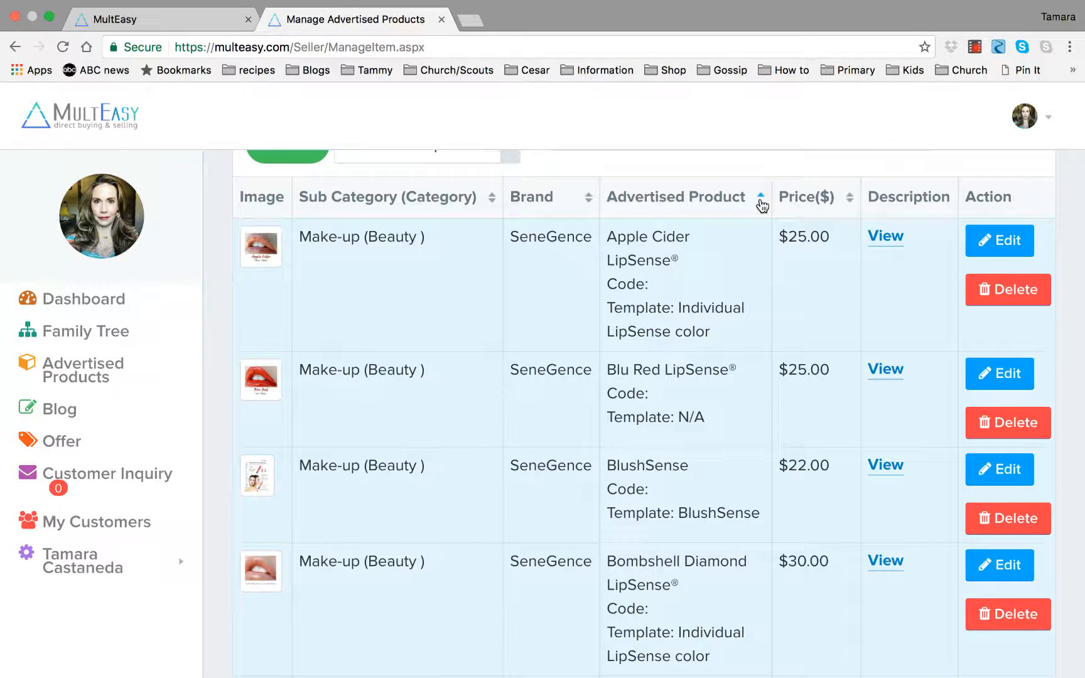
pyautogui.click(761, 201)
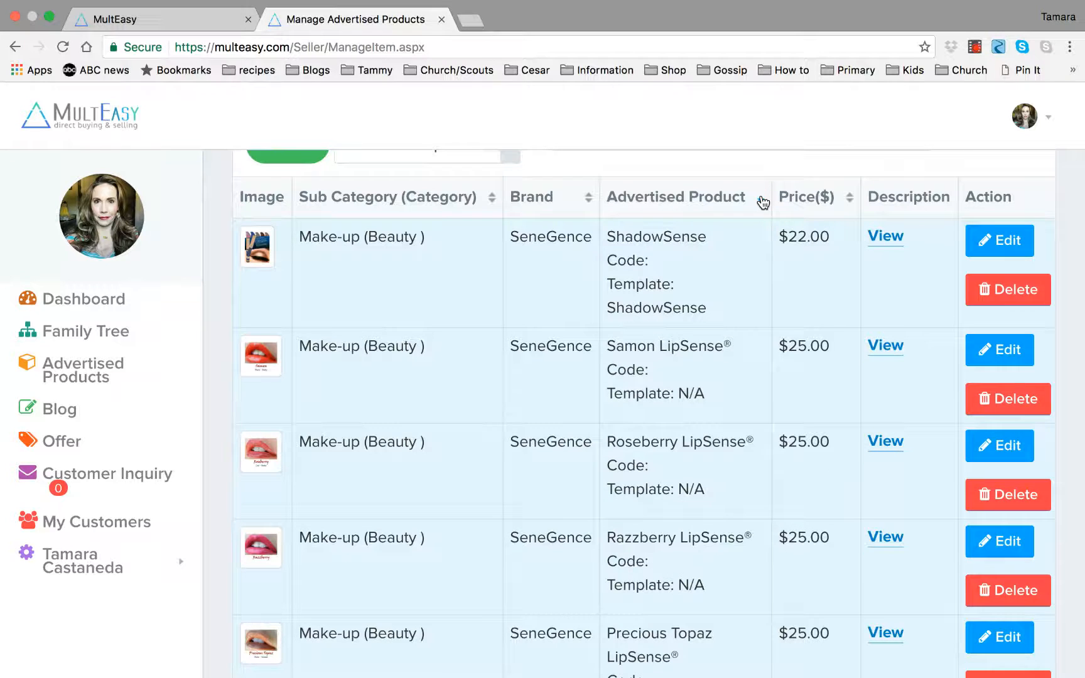
pyautogui.click(761, 201)
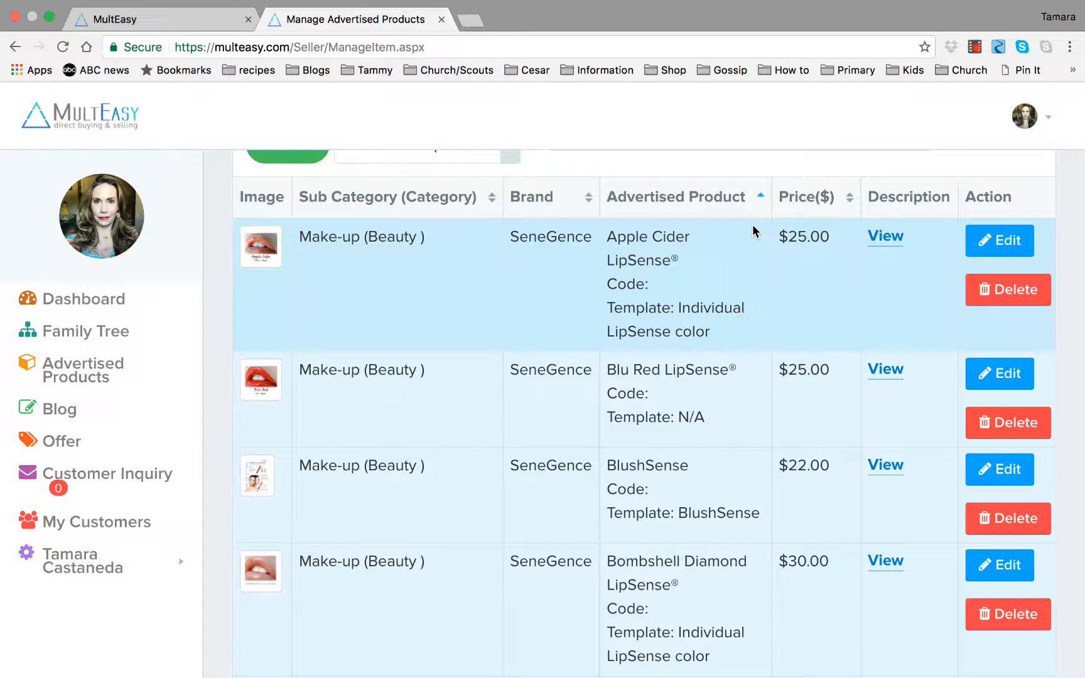
pyautogui.scroll(-3, 749, 307)
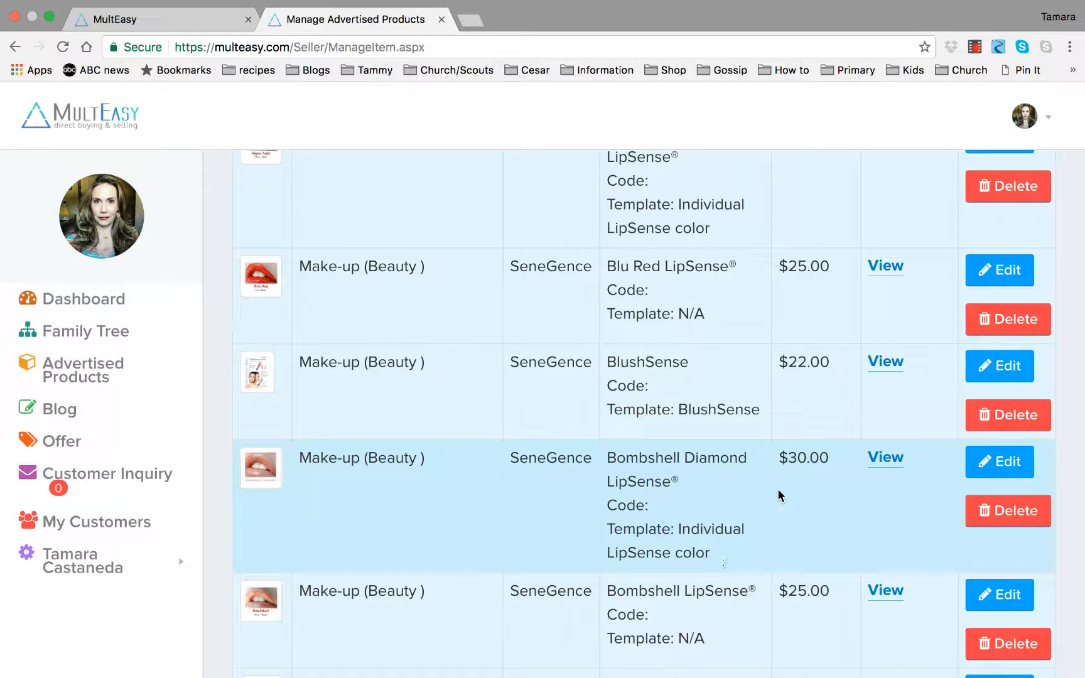
# Open the Bombshell Diamond LipSense® product for editing and update it.
pyautogui.click(1001, 464)
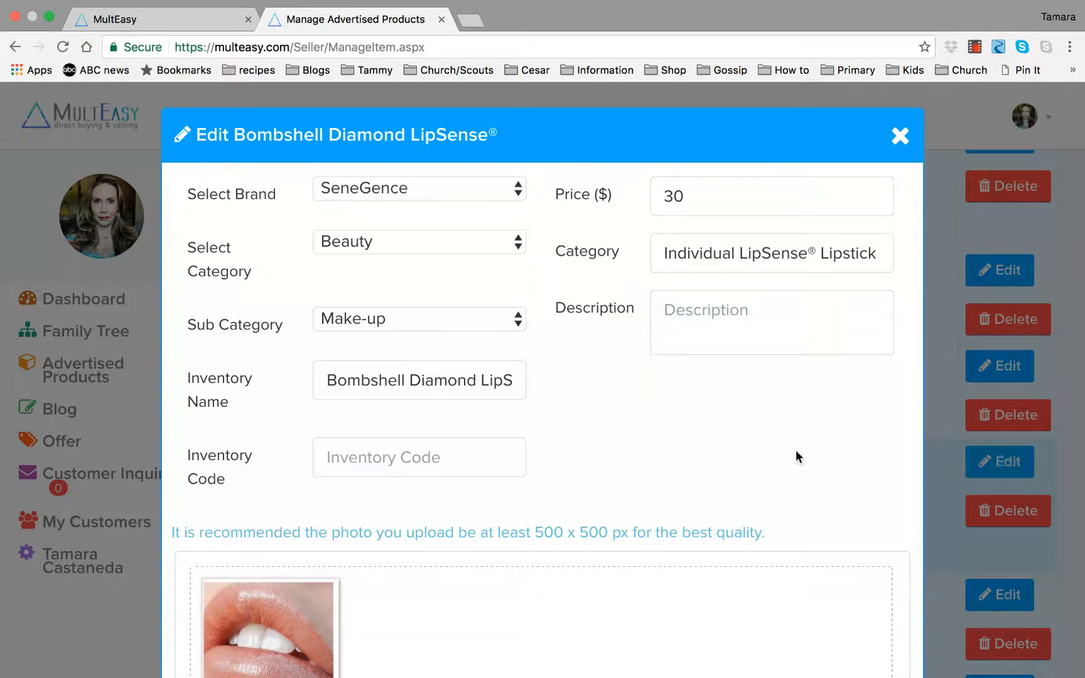
pyautogui.scroll(-2, 796, 452)
pyautogui.scroll(-5, 796, 449)
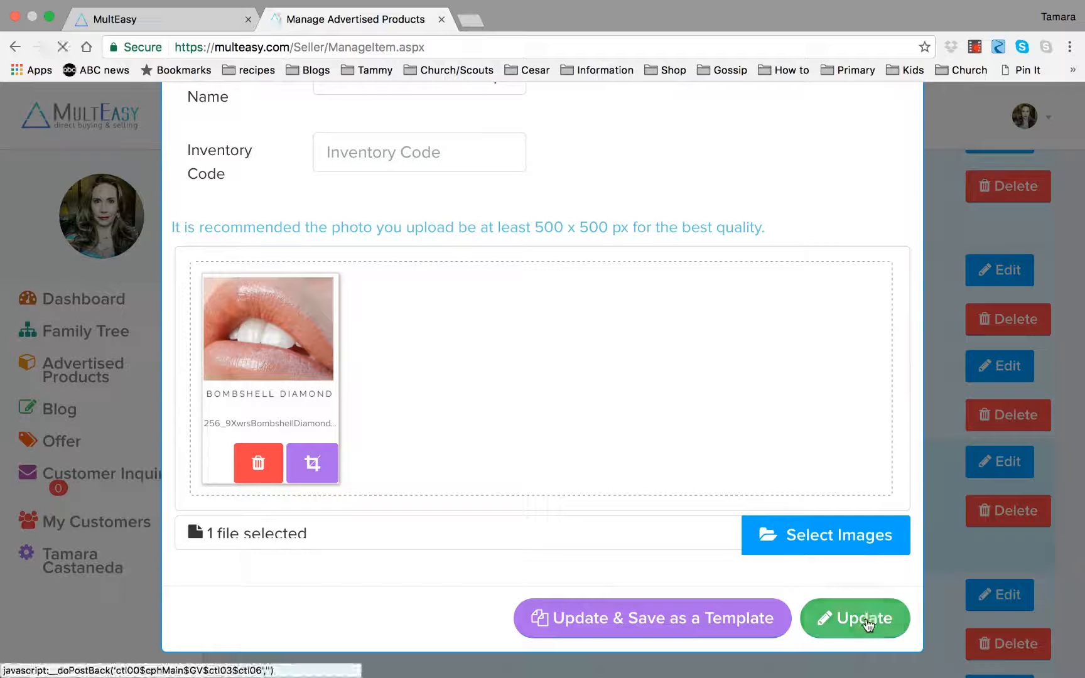
pyautogui.click(869, 620)
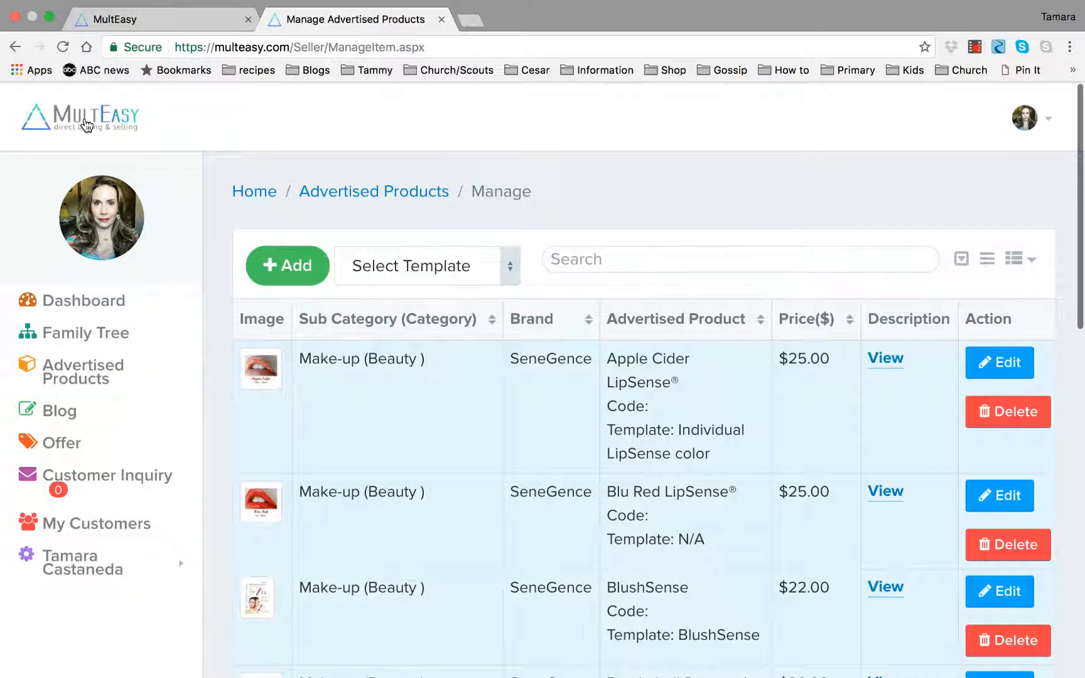
# Open the public site from the panel's logo and browse the homepage product display.
pyautogui.click(82, 107)
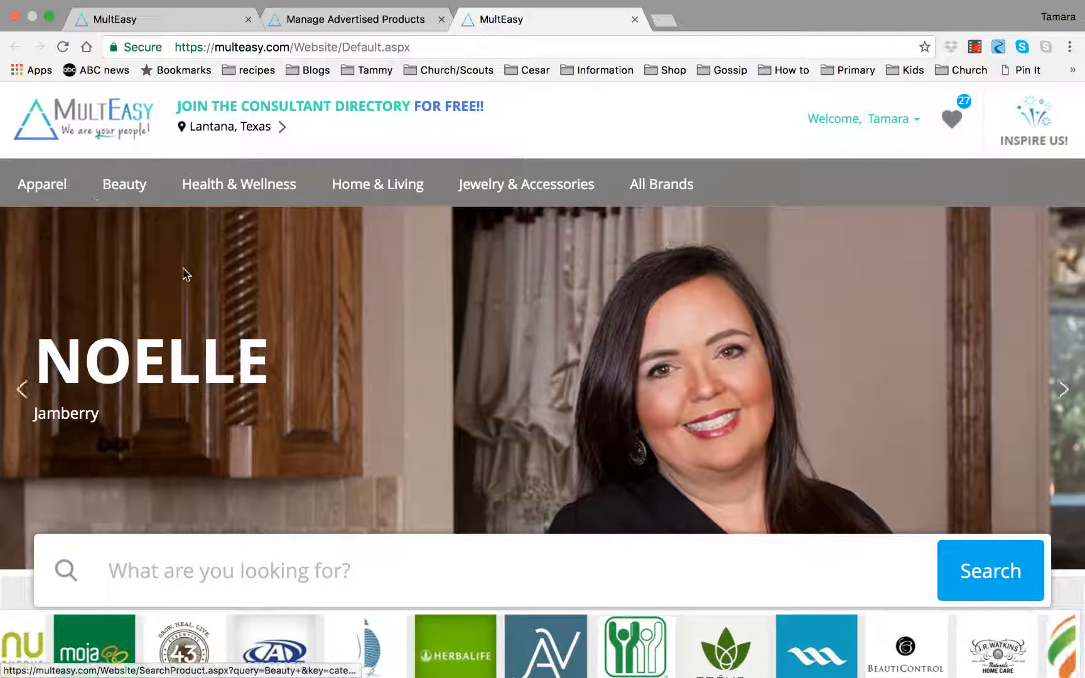
pyautogui.scroll(-2, 183, 274)
pyautogui.scroll(-4, 183, 274)
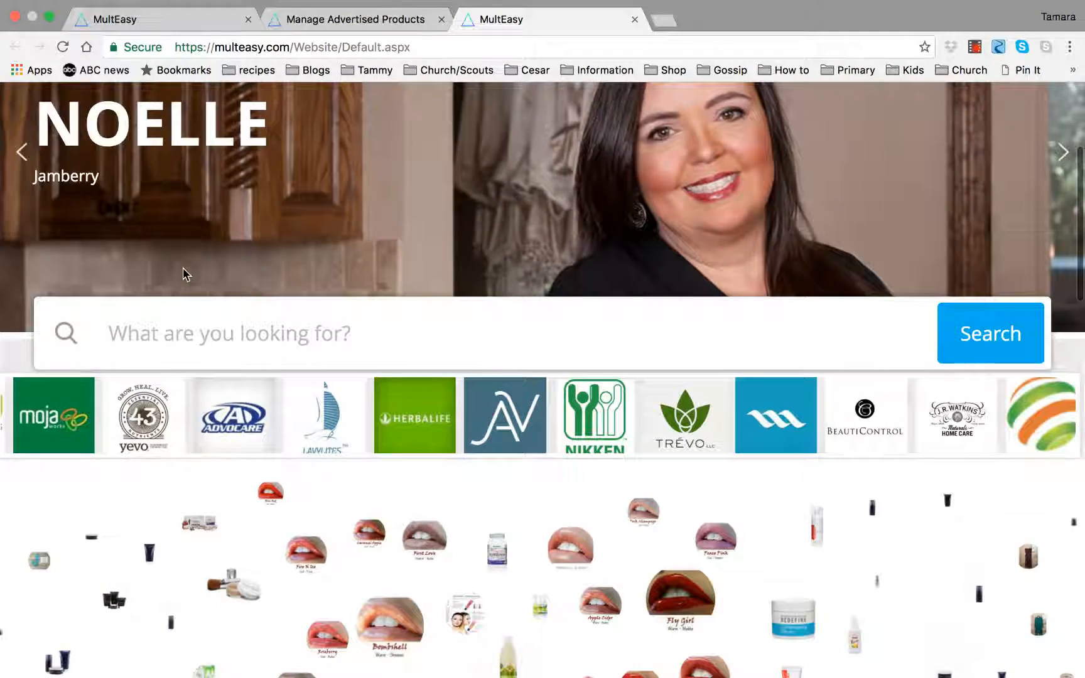
pyautogui.scroll(-3, 184, 268)
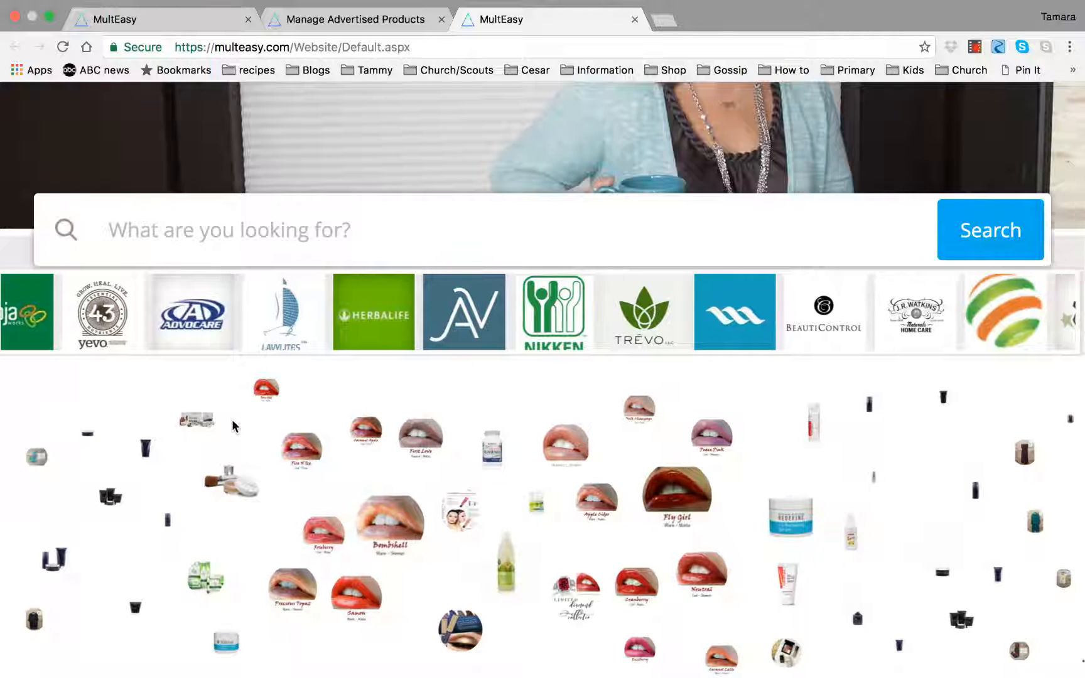
pyautogui.scroll(-2, 231, 419)
pyautogui.moveTo(234, 426)
pyautogui.scroll(-1, 234, 427)
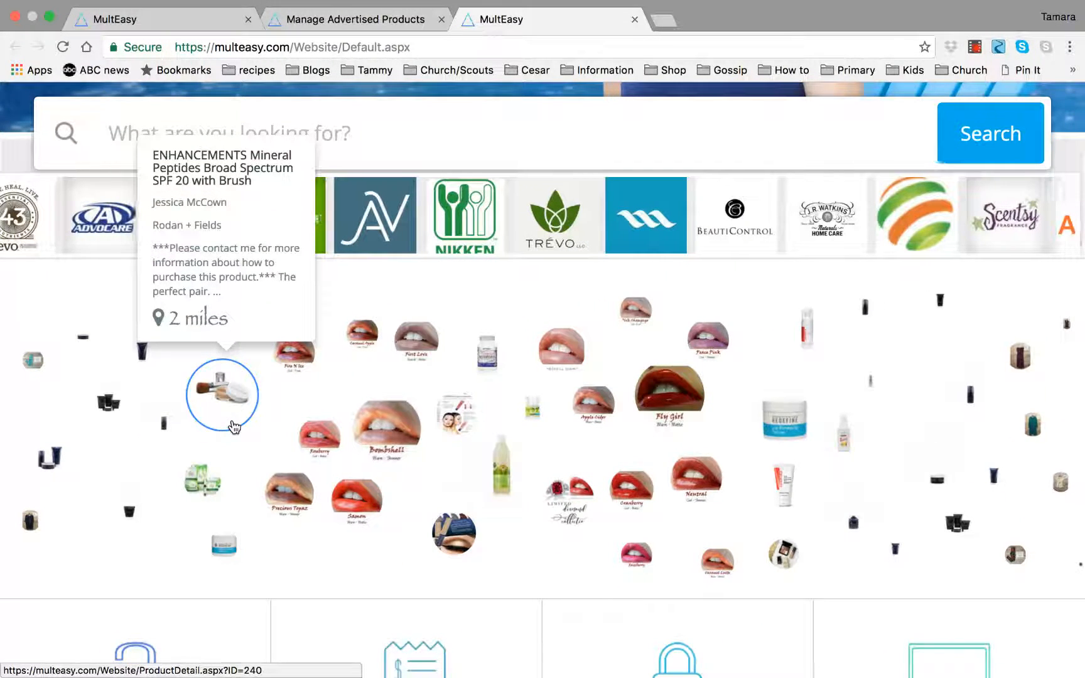
pyautogui.moveTo(383, 431)
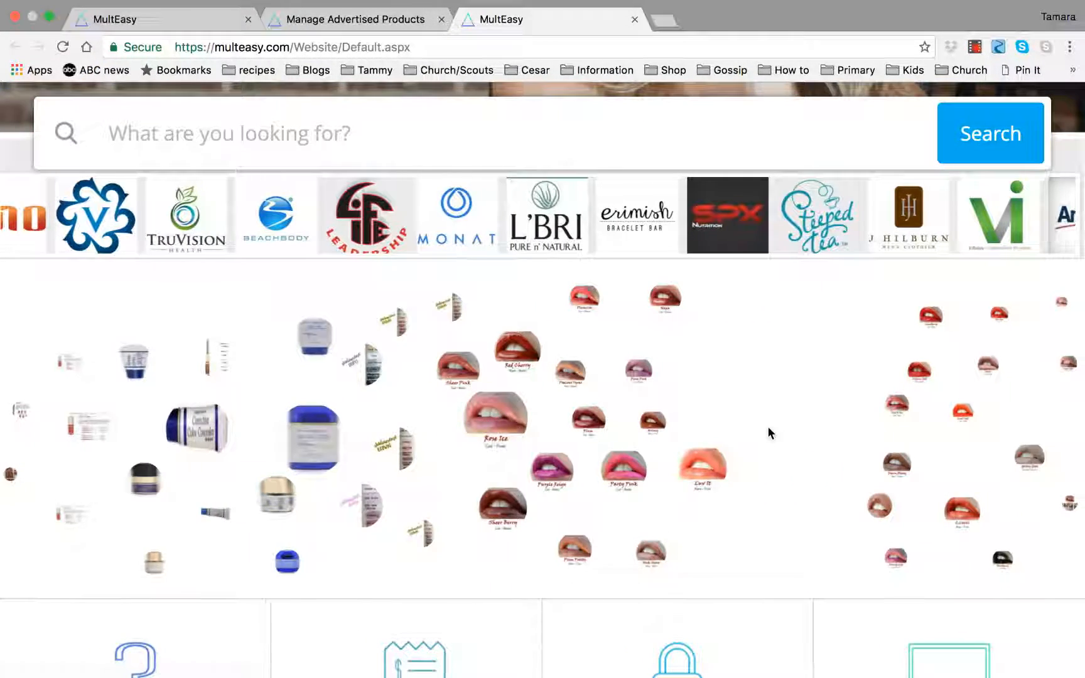
# Search the site for the consultant's full name and open the matching consultant suggestion.
pyautogui.scroll(2, 459, 133)
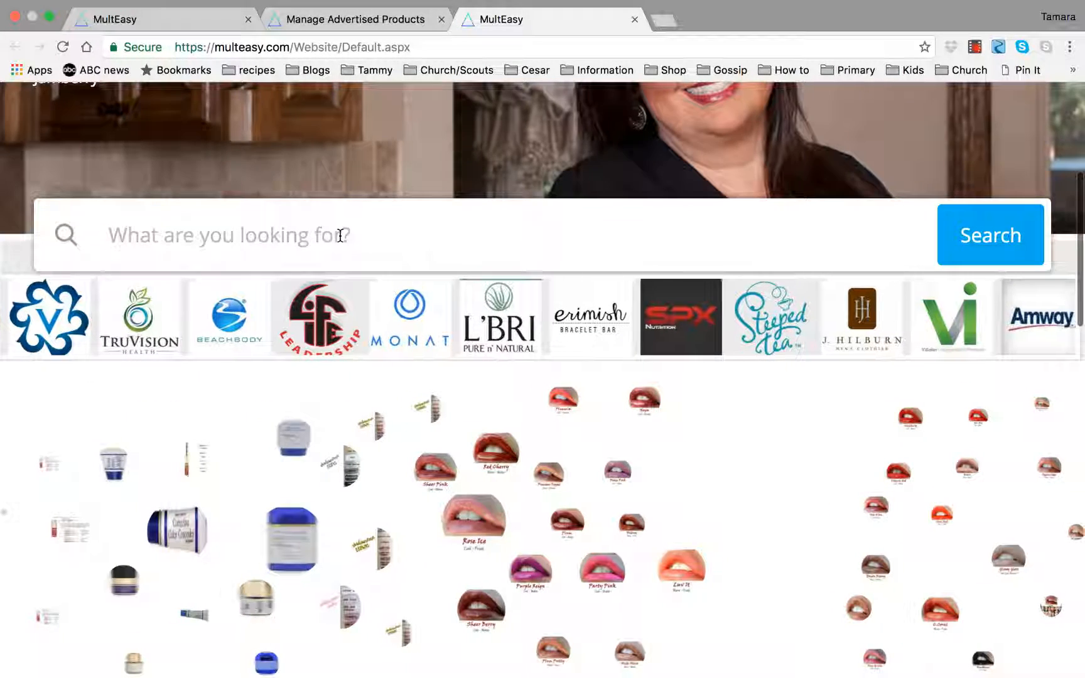
pyautogui.click(340, 235)
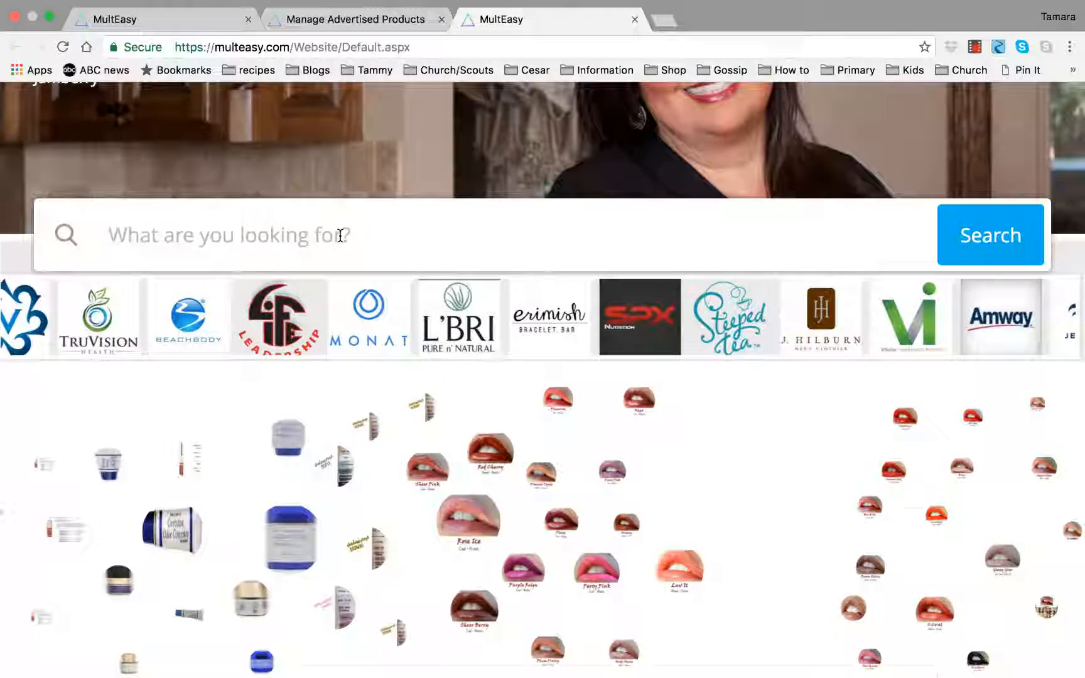
pyautogui.write('Tamara Castaneda')
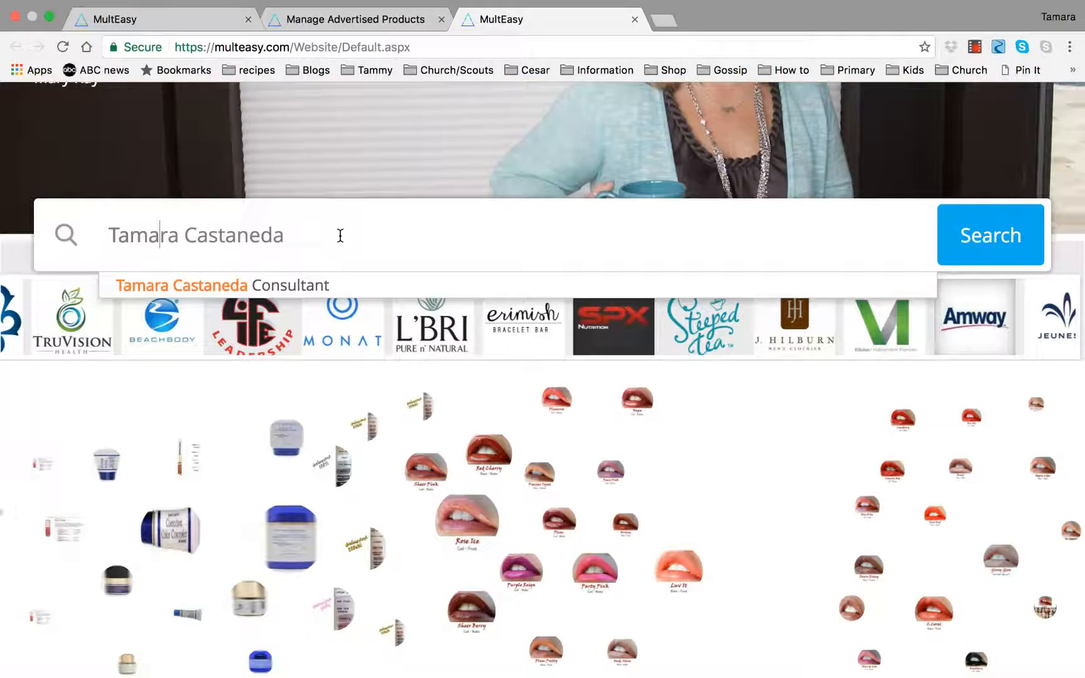
pyautogui.click(204, 285)
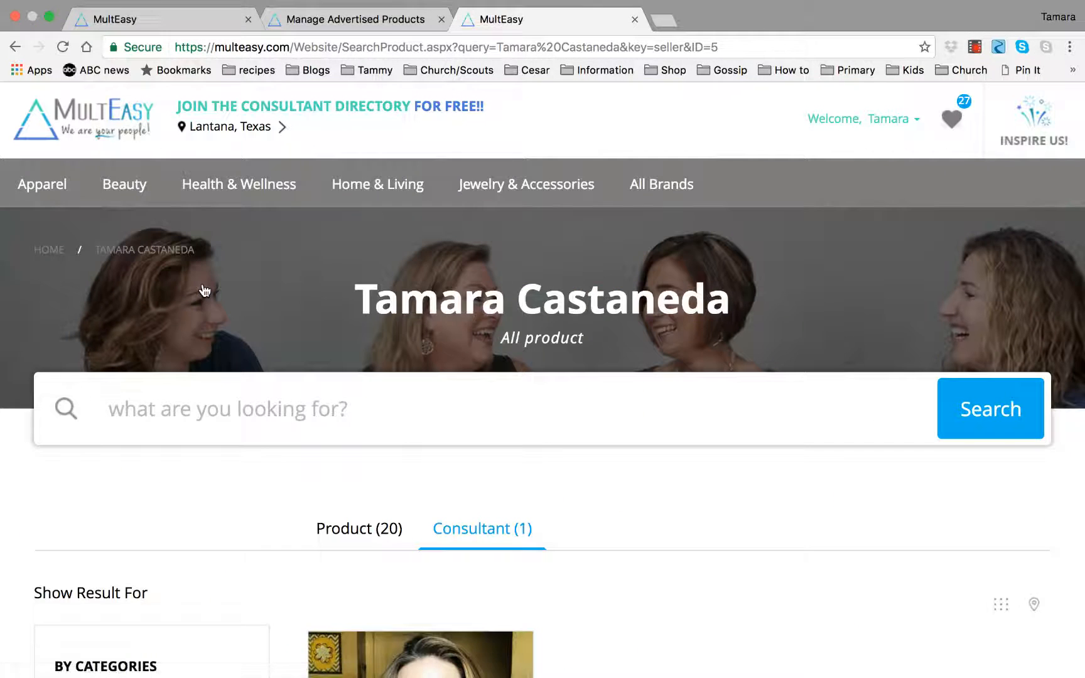
# Switch to the consultant's product results and scroll through the listed products, including Bombshell Diamond LipSense®.
pyautogui.scroll(-5, 729, 541)
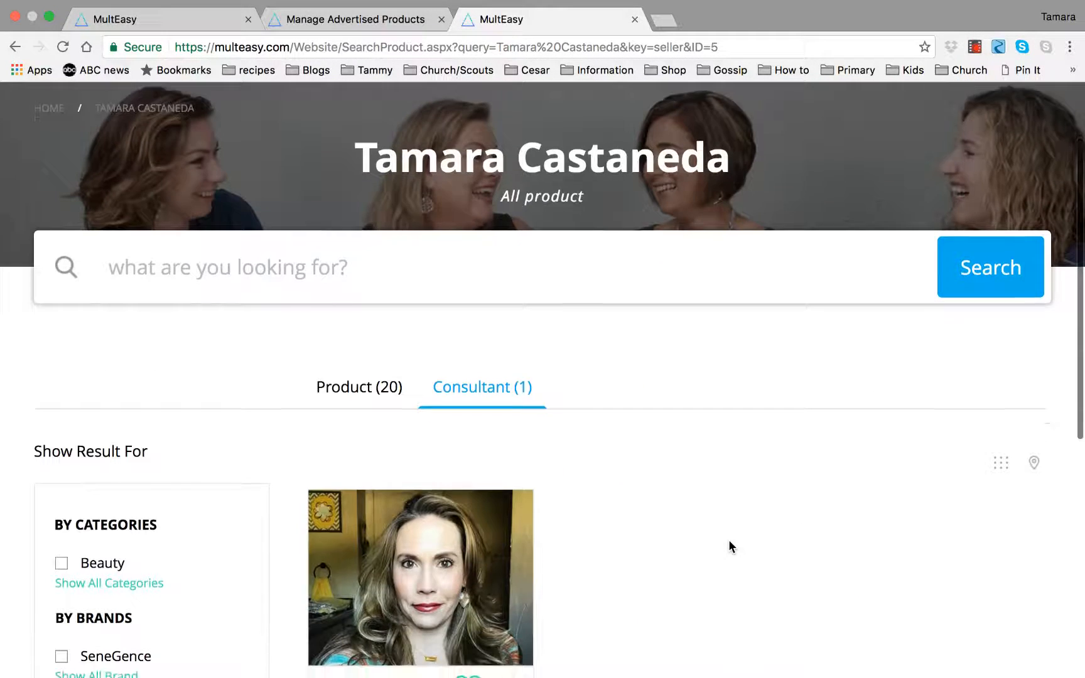
pyautogui.scroll(-2, 729, 545)
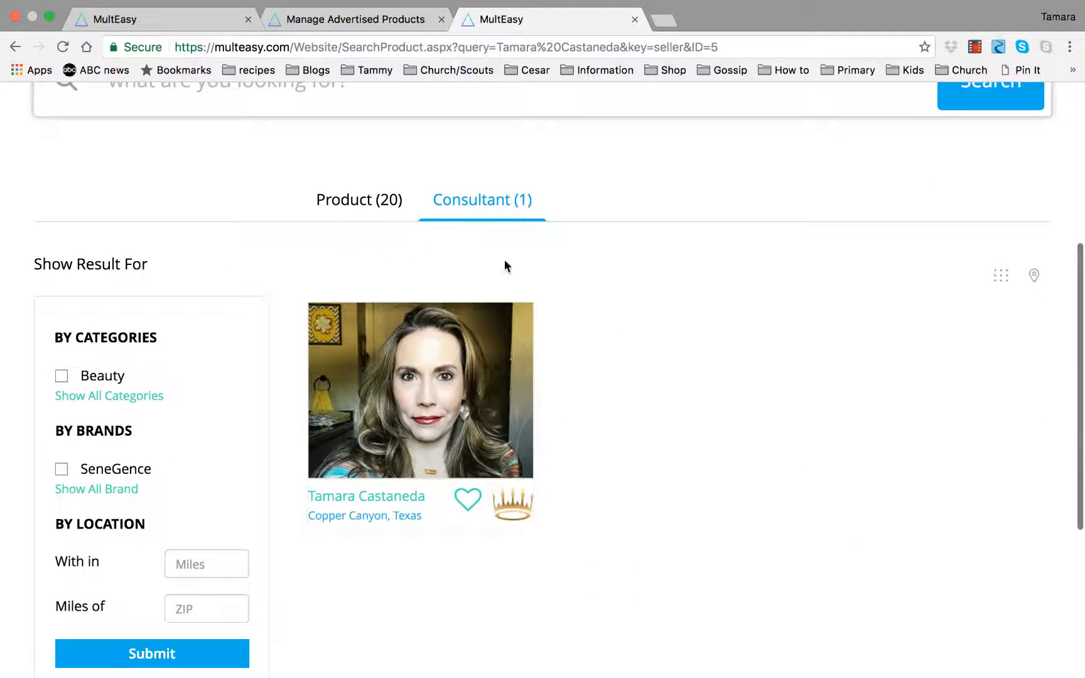
pyautogui.click(355, 203)
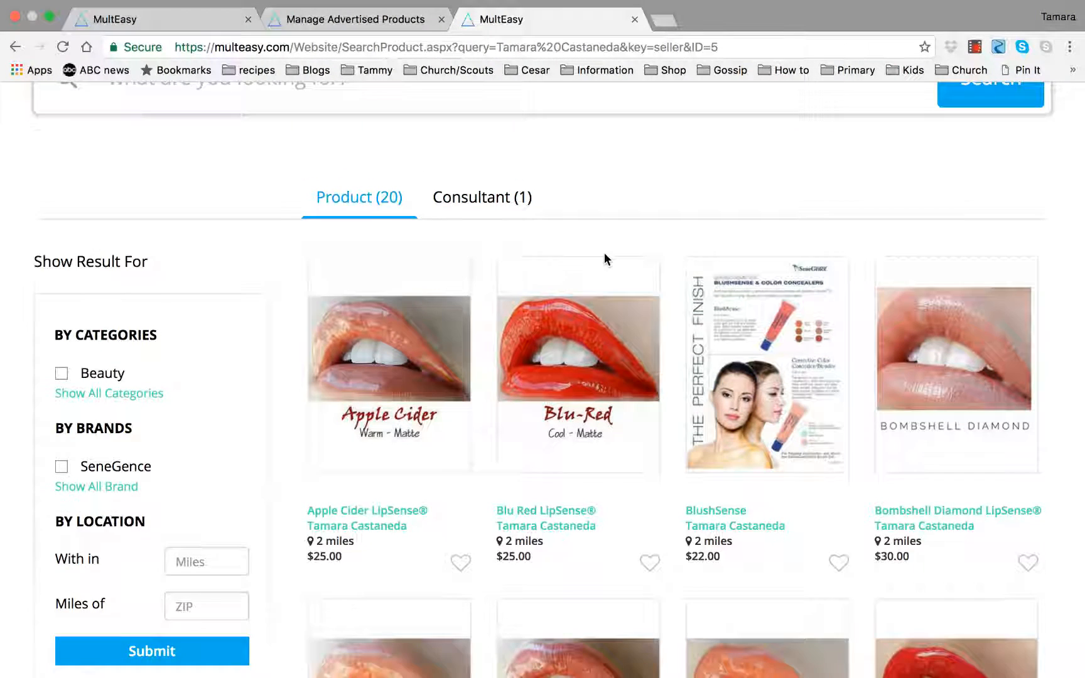
pyautogui.scroll(-4, 604, 258)
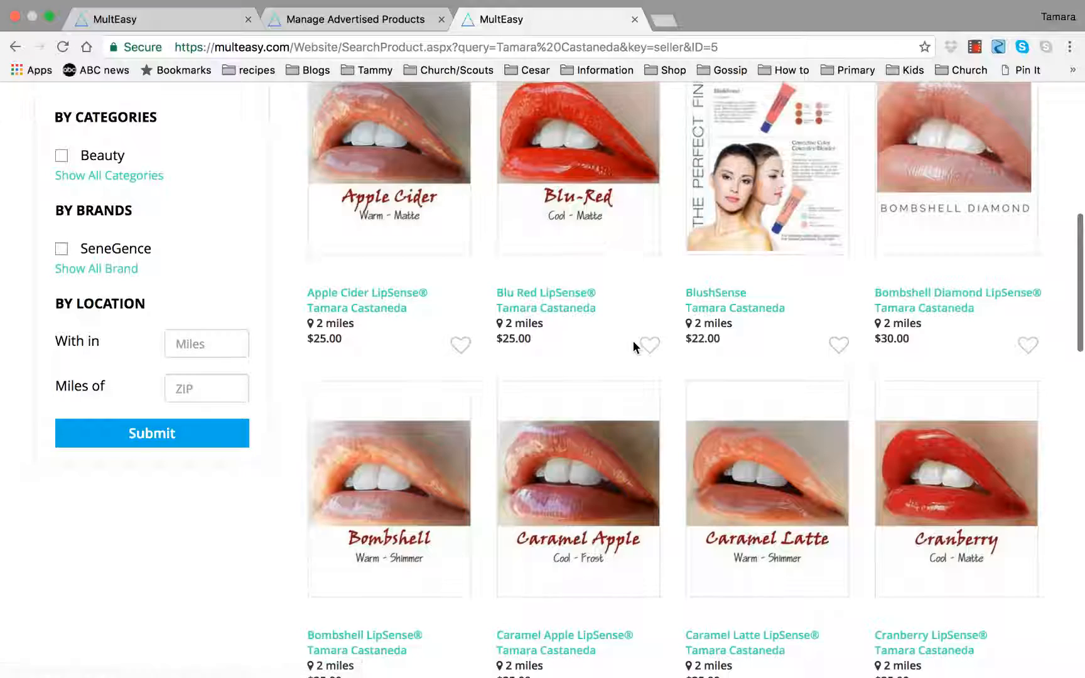
pyautogui.scroll(-9, 634, 372)
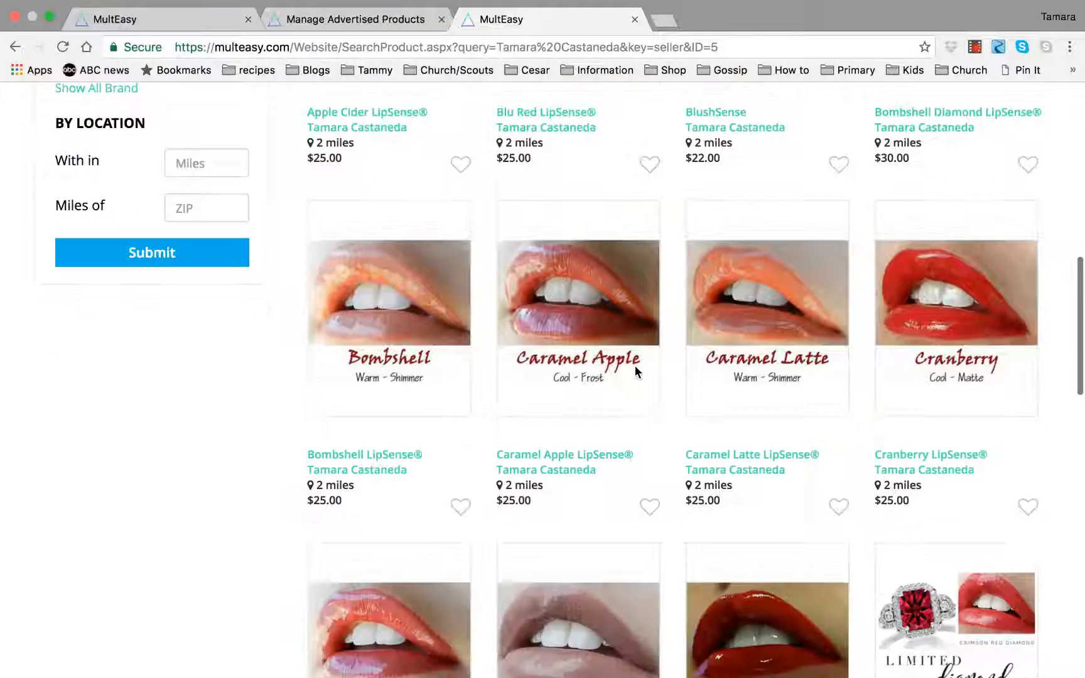
pyautogui.scroll(-9, 634, 367)
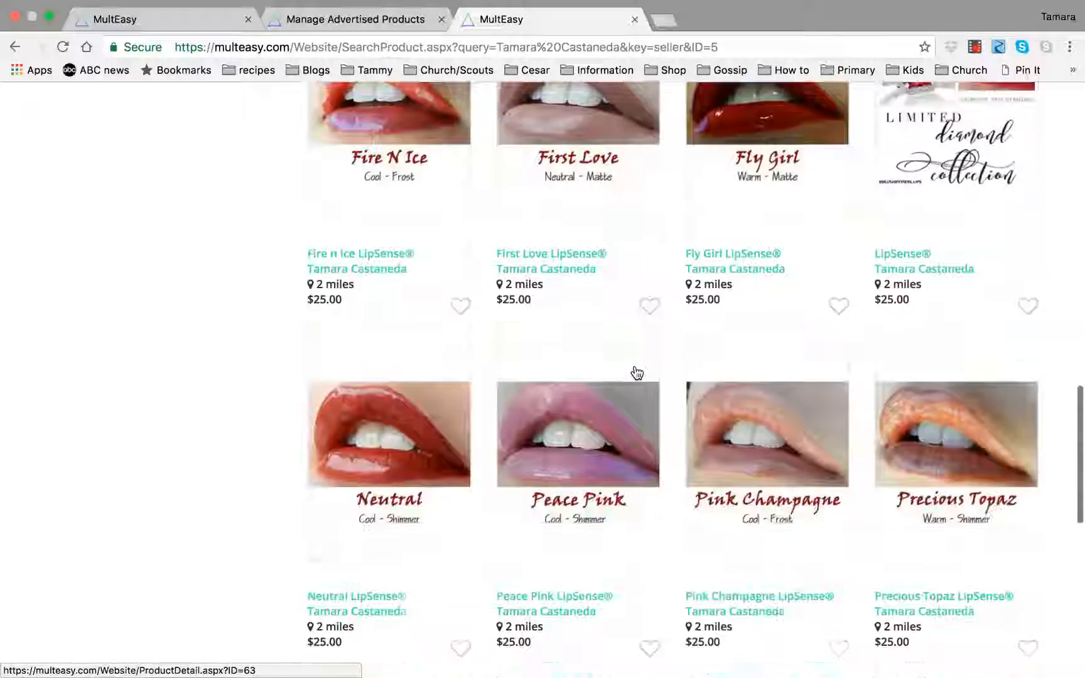
pyautogui.scroll(-2, 636, 372)
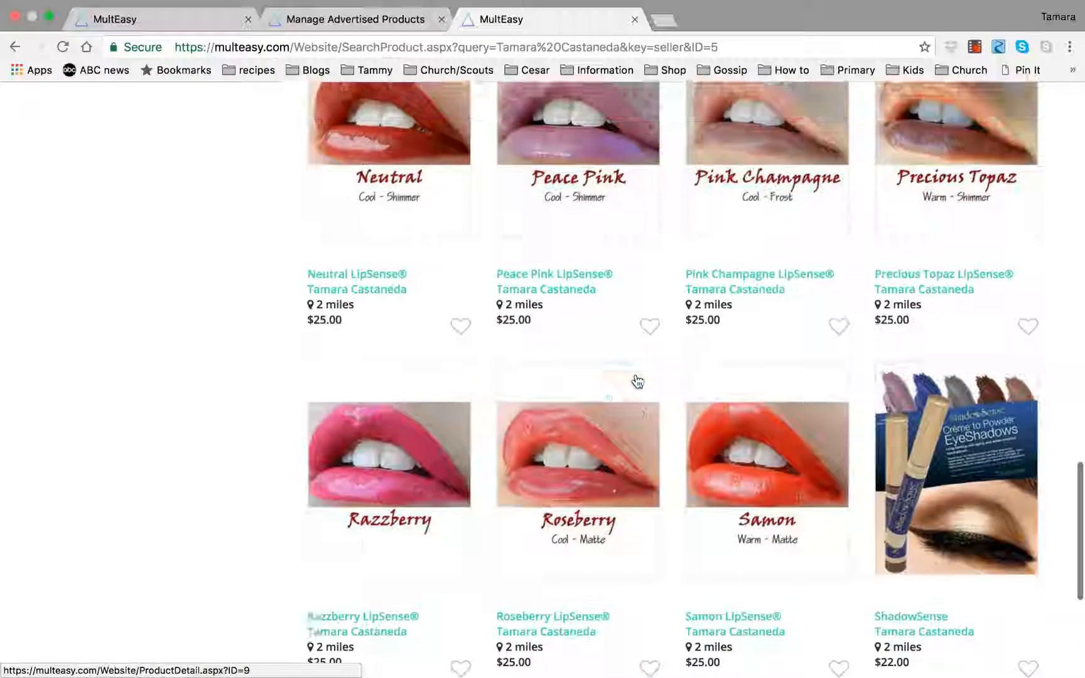
pyautogui.scroll(5, 636, 371)
pyautogui.scroll(9, 637, 392)
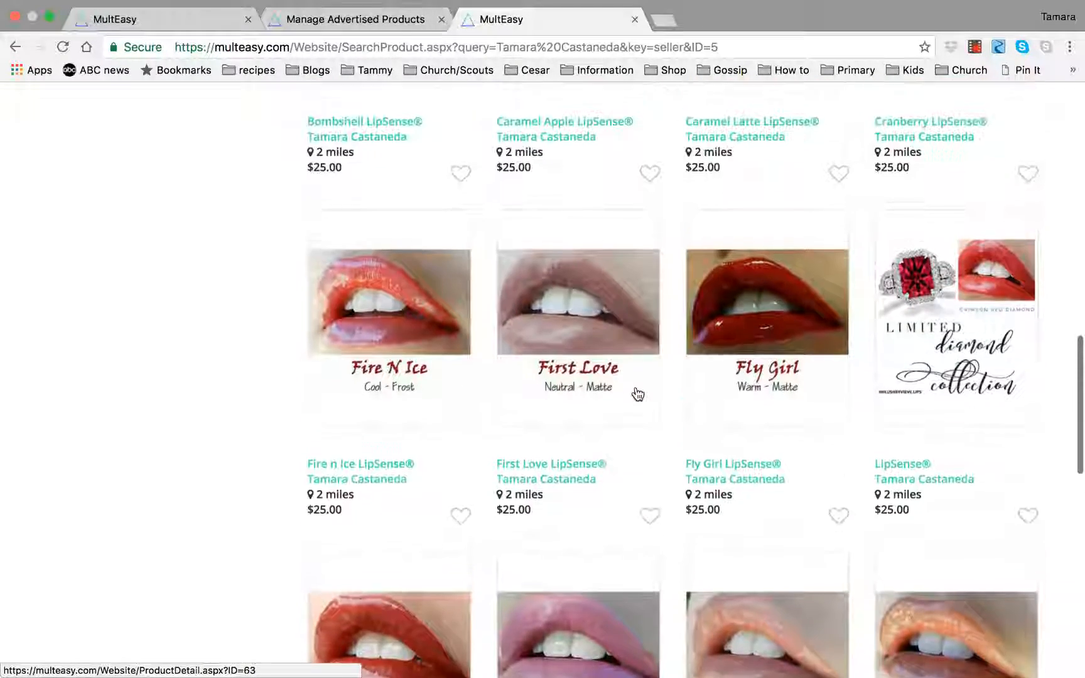